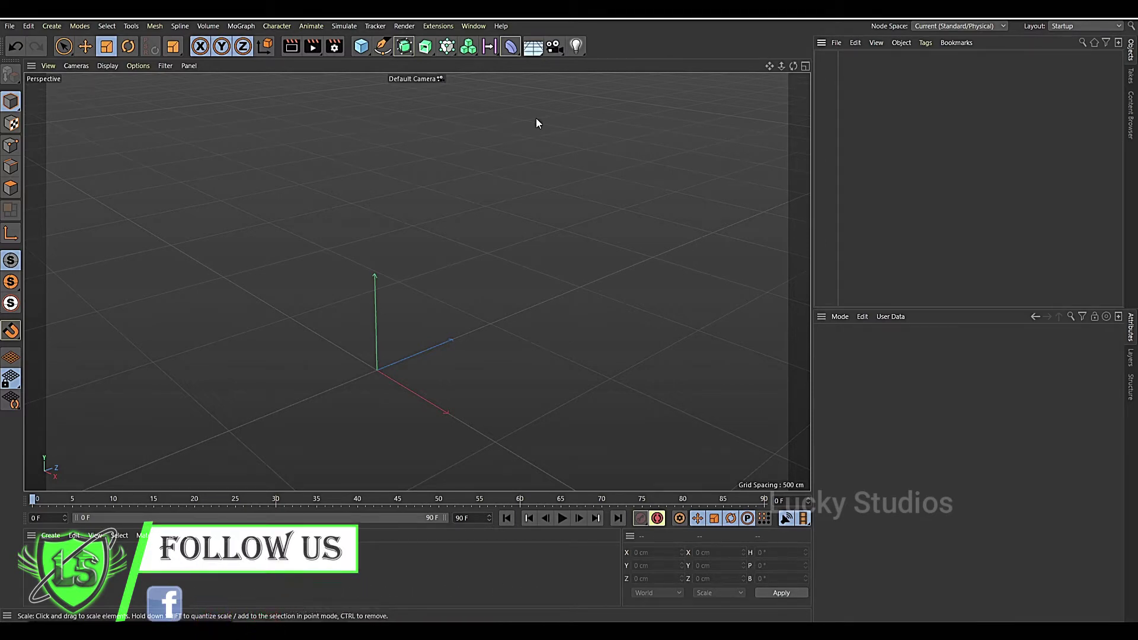
# Add a MoGraph Cloner and a cube, and nest the cube under the cloner
pyautogui.moveTo(446, 50); pyautogui.dragTo(482, 64)
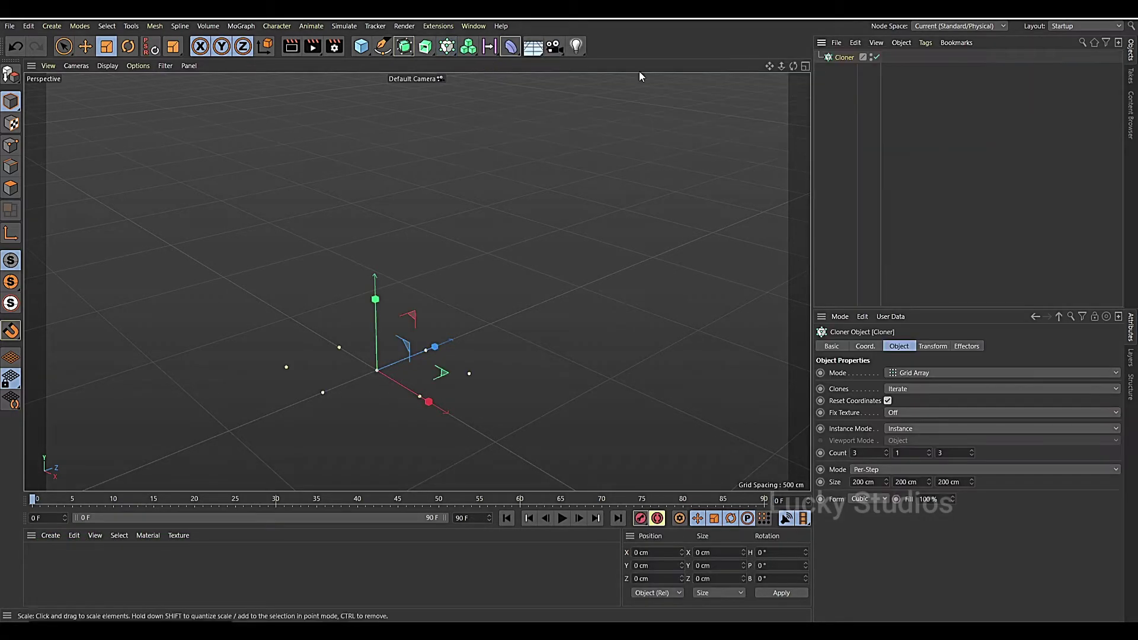
pyautogui.moveTo(361, 47)
pyautogui.mouseDown()
pyautogui.moveTo(409, 63)
pyautogui.moveTo(457, 59)
pyautogui.mouseUp()
pyautogui.moveTo(846, 56); pyautogui.dragTo(845, 69)
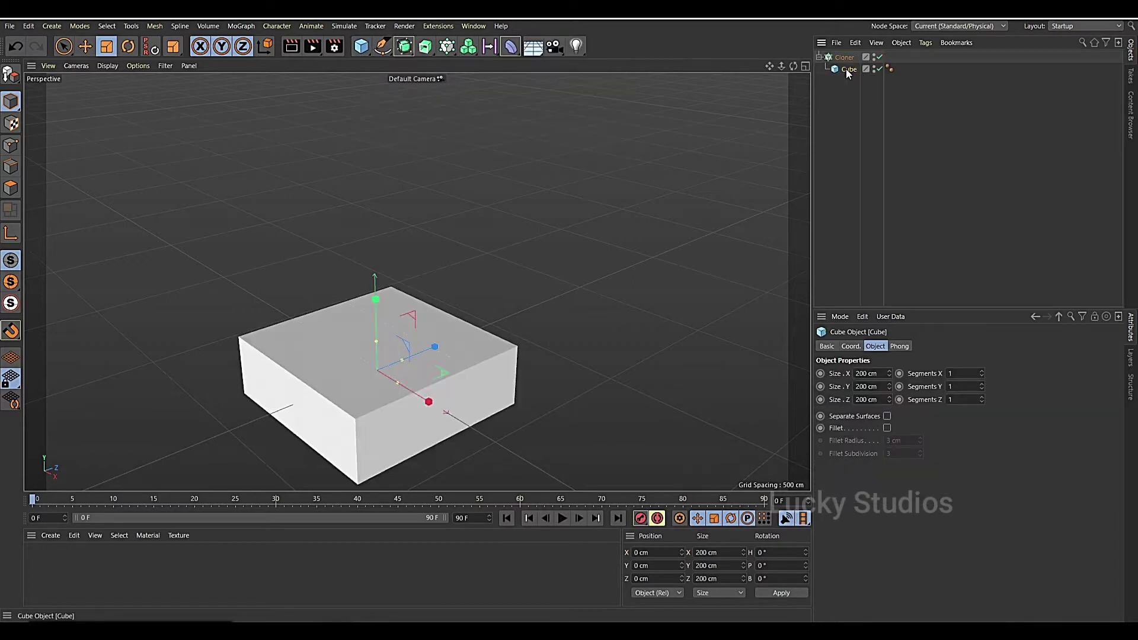
# Try the cloner in Linear mode, and set its mode to Radial
pyautogui.click(842, 56)
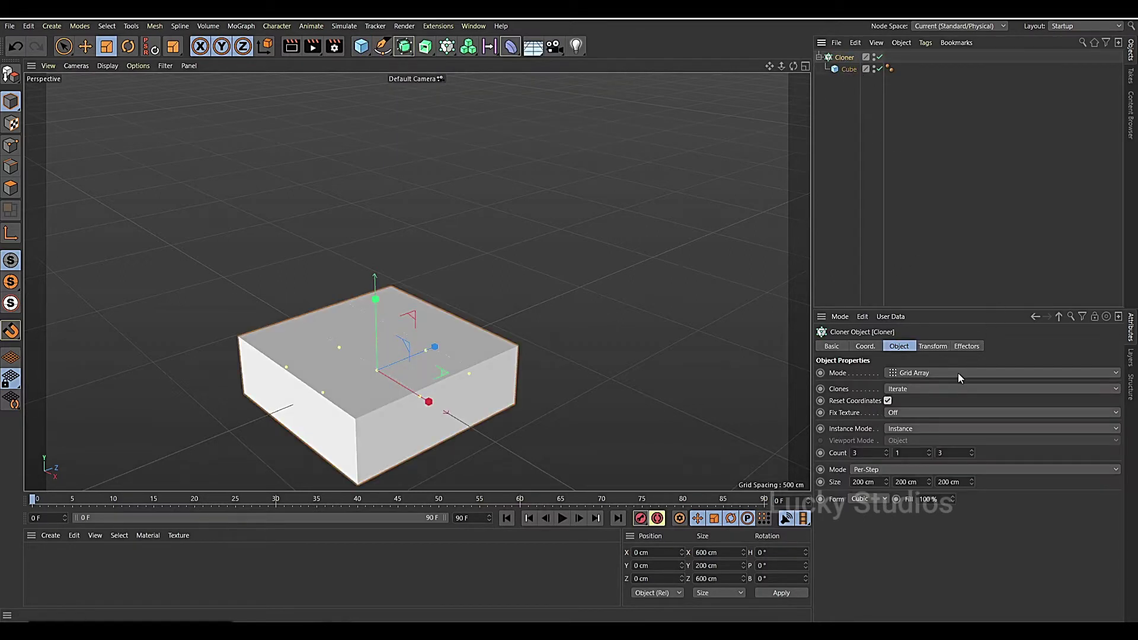
pyautogui.click(929, 374)
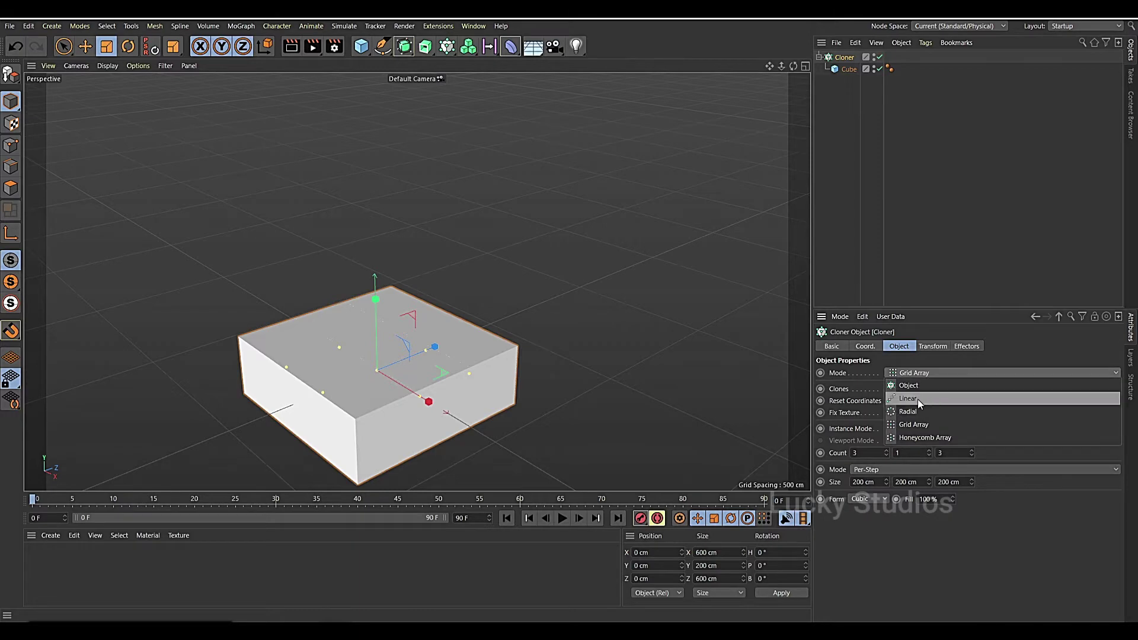
pyautogui.click(917, 400)
pyautogui.scroll(2, 401, 417)
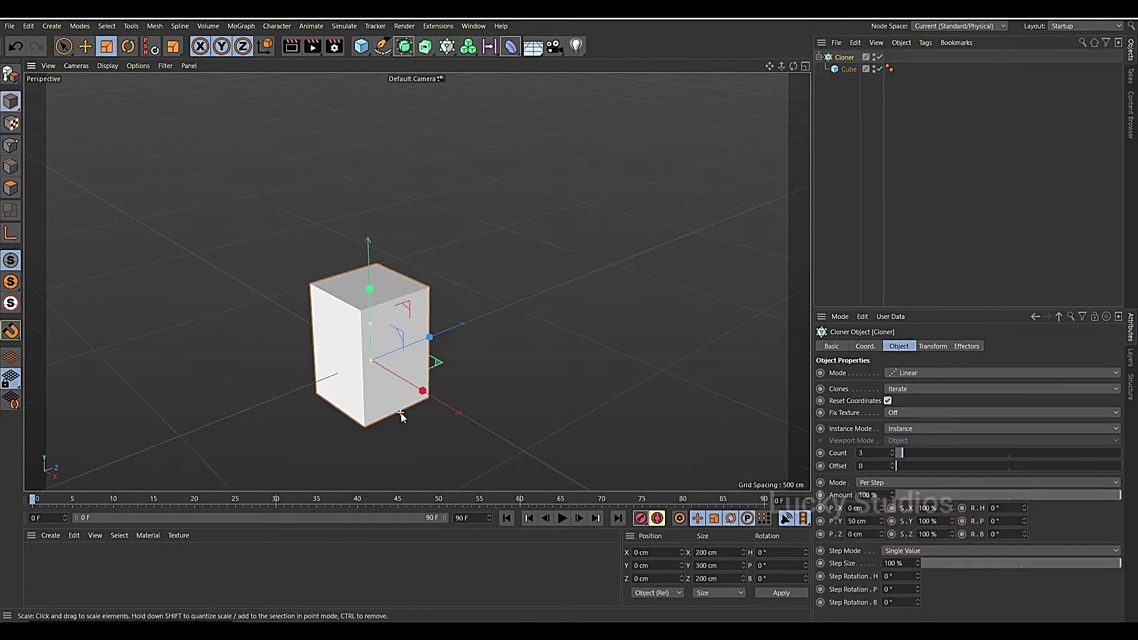
pyautogui.click(909, 373)
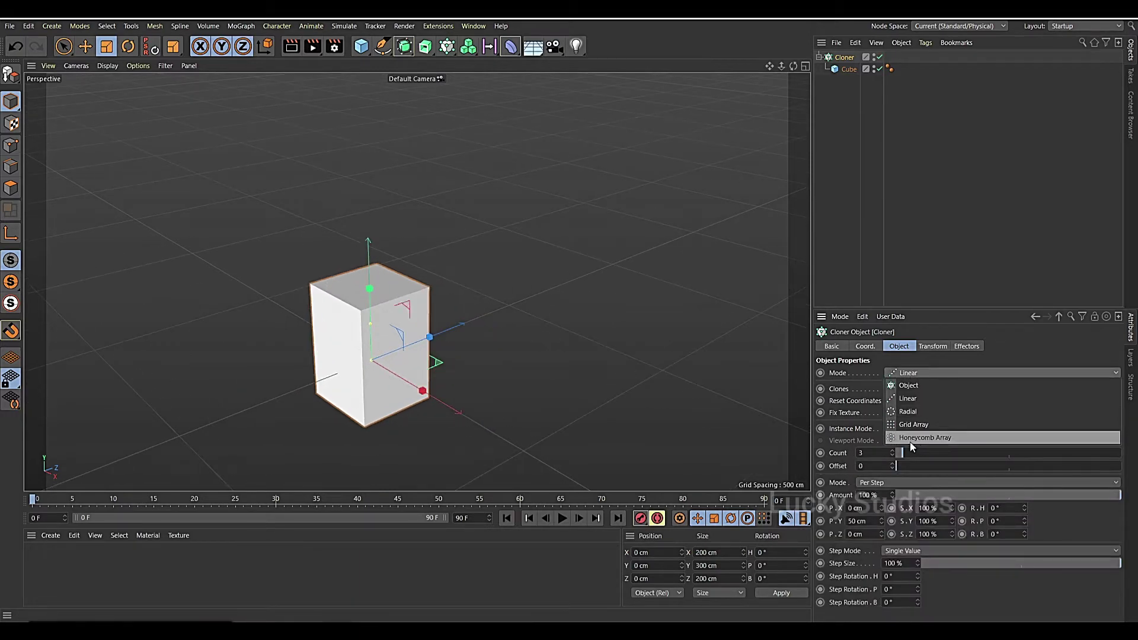
pyautogui.click(908, 411)
# Scale the cube inside the cloner down uniformly to about 31 cm
pyautogui.moveTo(504, 415); pyautogui.dragTo(269, 432)
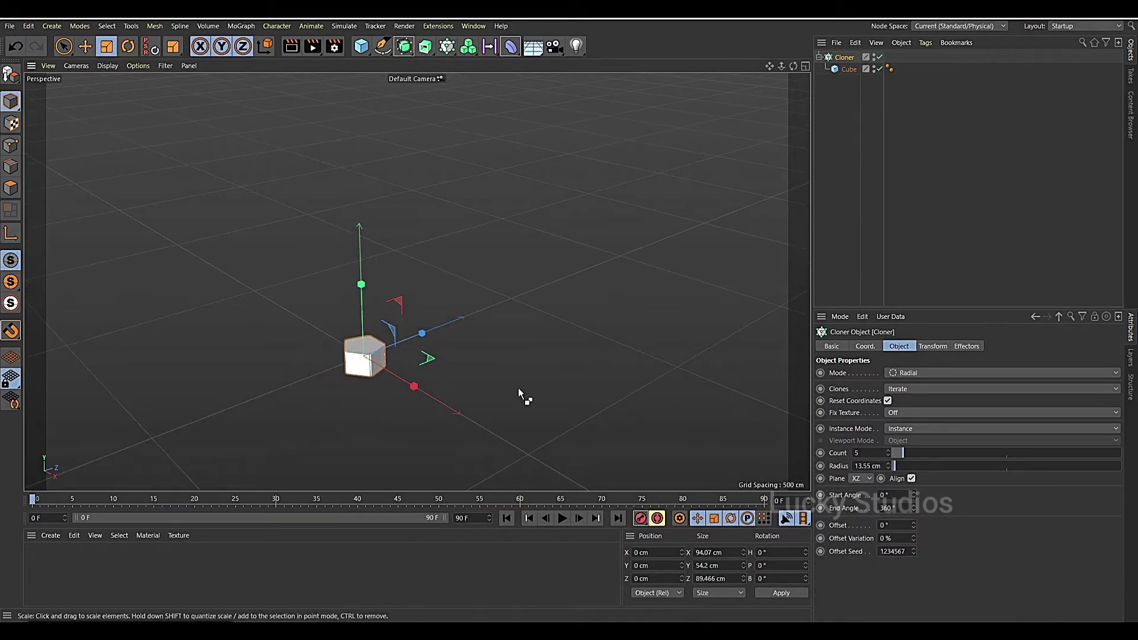
pyautogui.hotkey('ctrl', 'z')
pyautogui.click(848, 70)
pyautogui.moveTo(671, 339); pyautogui.dragTo(328, 453)
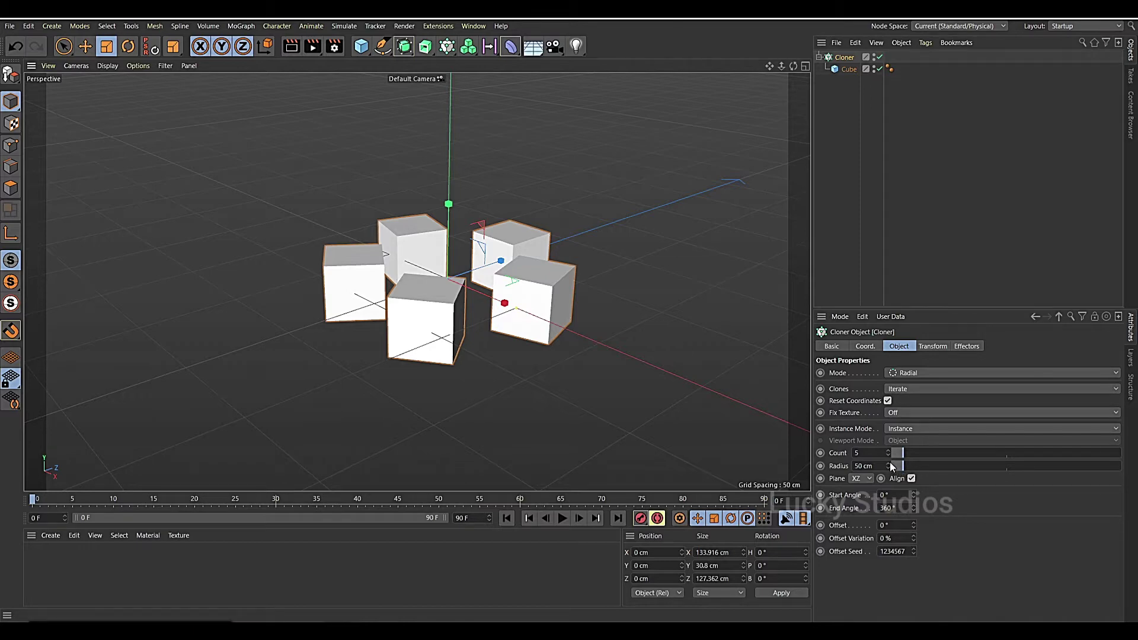
# Set the radial cloner's radius to 138 cm and its count to 15
pyautogui.moveTo(888, 466); pyautogui.dragTo(888, 466)
pyautogui.doubleClick(866, 453)
pyautogui.write('15')
pyautogui.press('Return')
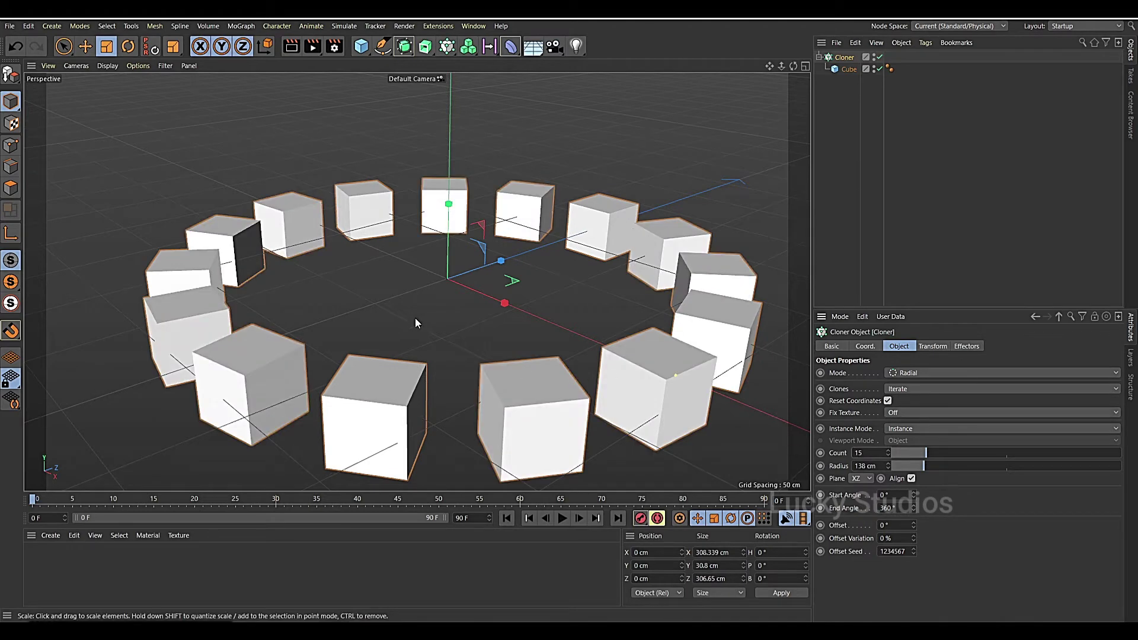
pyautogui.scroll(-2, 422, 314)
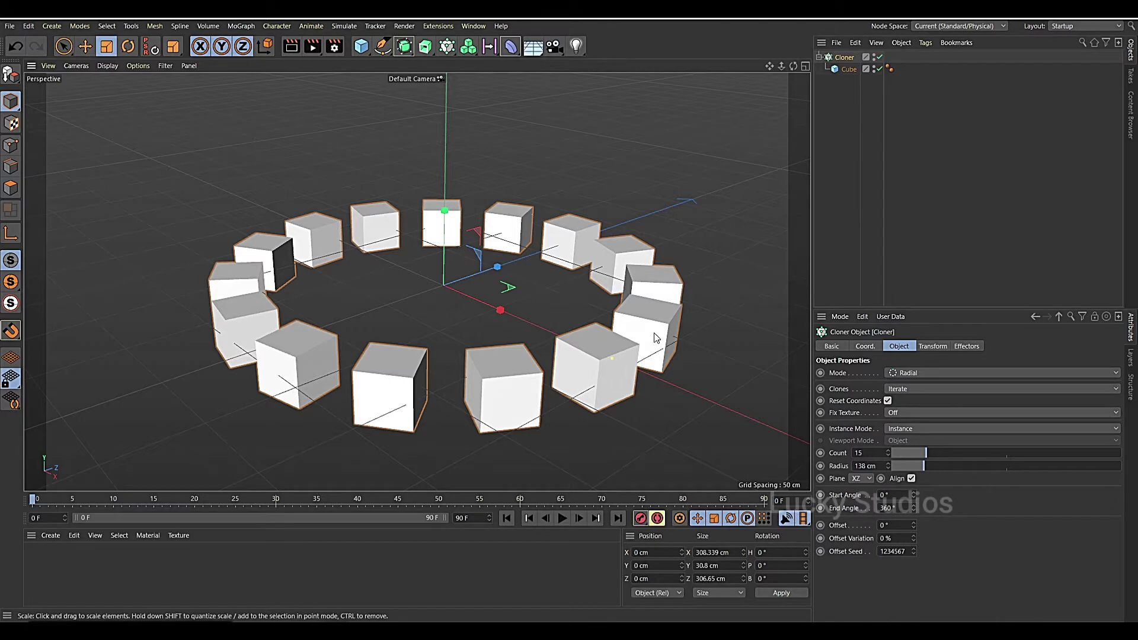
# Set the radial cloner's plane to XY and scale the ring of cubes down to a radius of about 109 cm
pyautogui.click(868, 480)
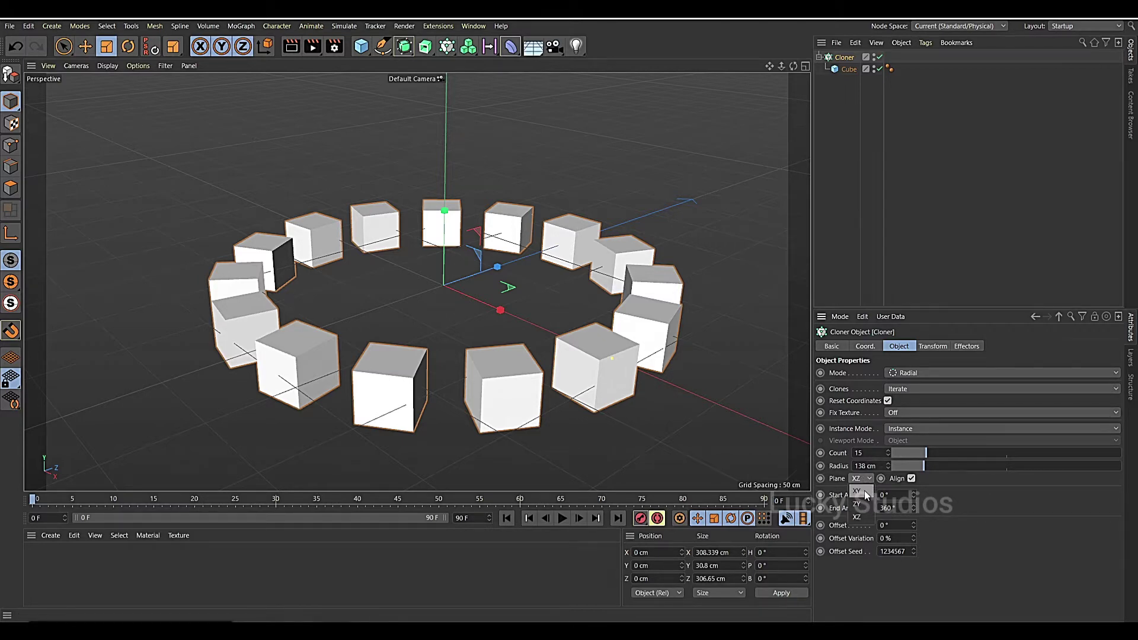
pyautogui.click(864, 490)
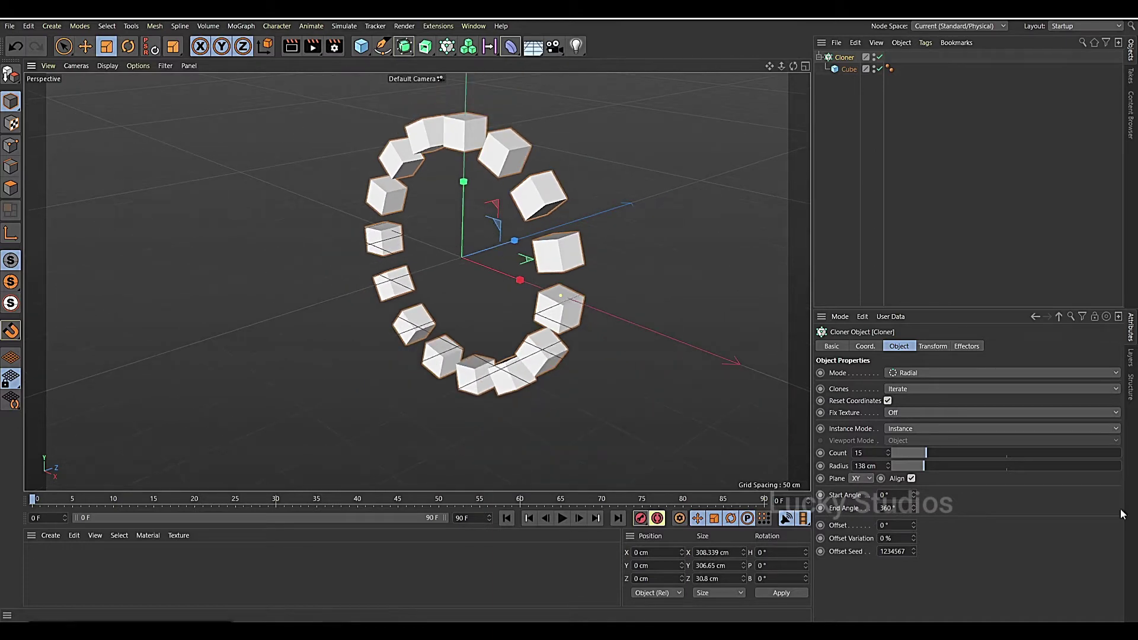
pyautogui.moveTo(913, 494)
pyautogui.mouseDown()
pyautogui.moveTo(948, 483)
pyautogui.moveTo(913, 477)
pyautogui.moveTo(913, 459)
pyautogui.moveTo(914, 598)
pyautogui.moveTo(913, 498)
pyautogui.moveTo(914, 525)
pyautogui.moveTo(919, 512)
pyautogui.mouseUp()
pyautogui.hotkey('ctrl', 'z')
pyautogui.moveTo(587, 205); pyautogui.dragTo(556, 205)
pyautogui.scroll(2, 556, 205)
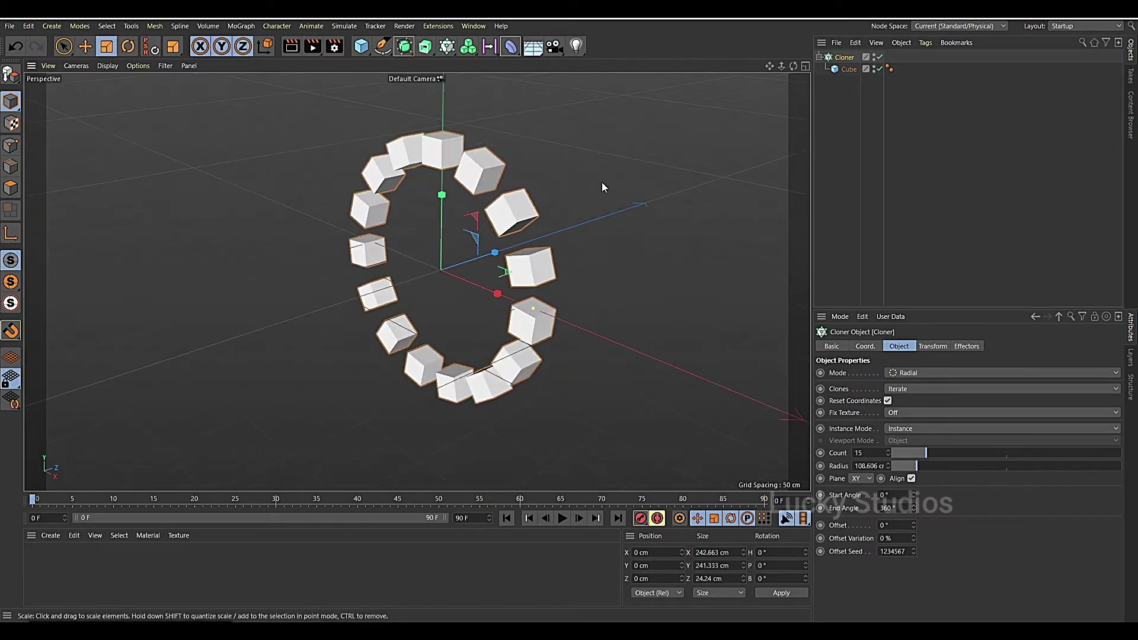
# Add a second Cloner as parent of the radial cloner and set its mode to Linear
pyautogui.click(446, 47)
pyautogui.click(449, 50)
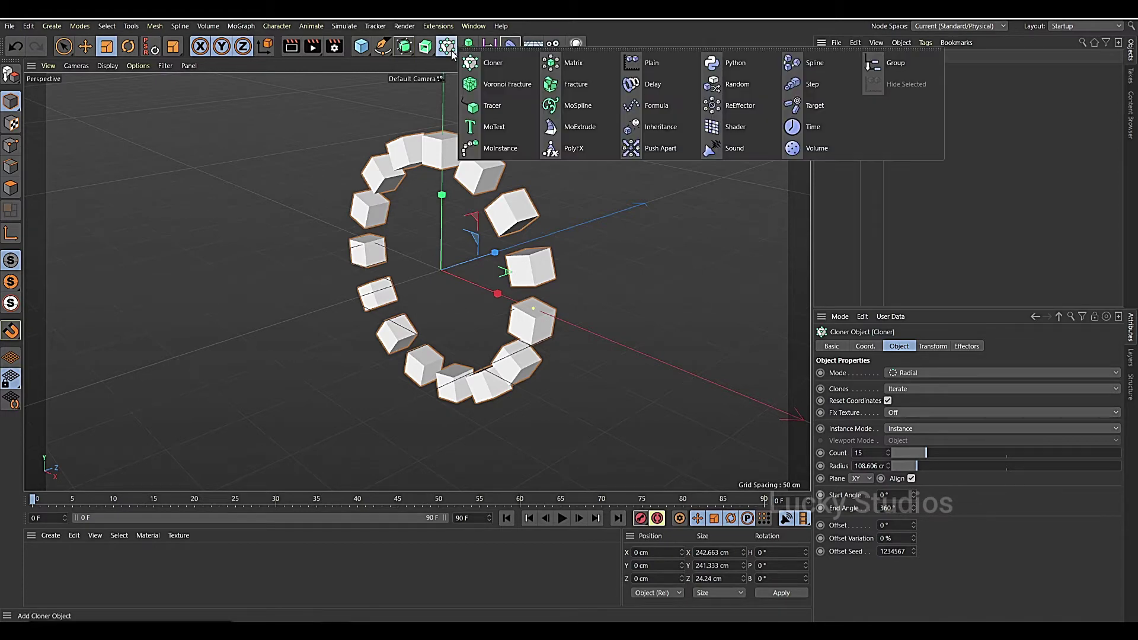
pyautogui.keyDown('alt'); pyautogui.click(493, 62); pyautogui.keyUp('alt')
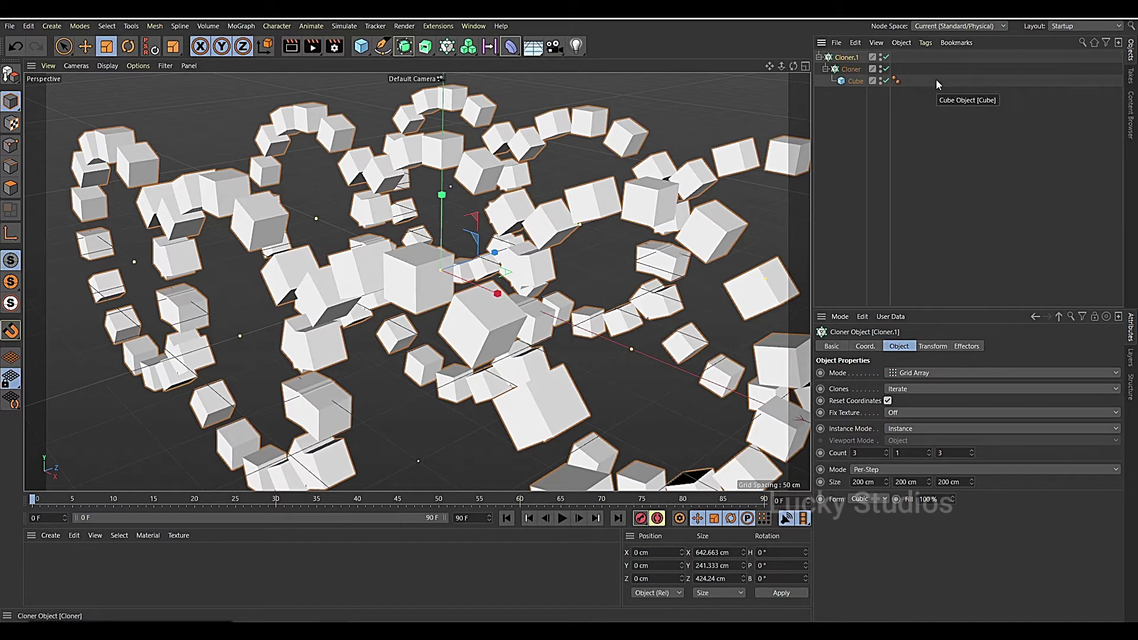
pyautogui.click(999, 374)
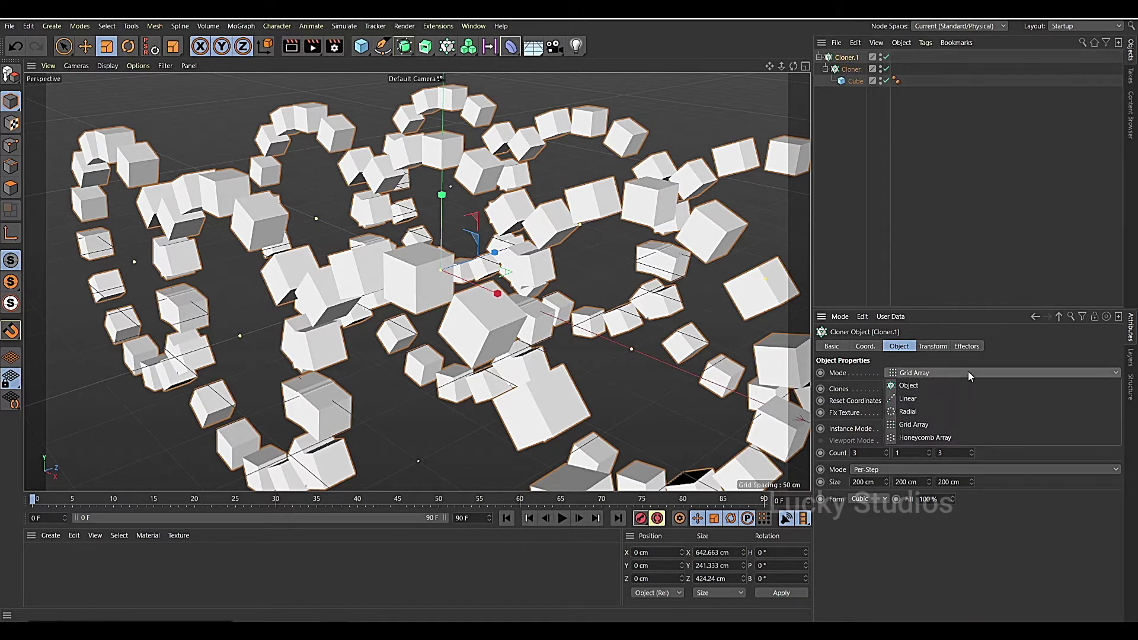
pyautogui.click(926, 395)
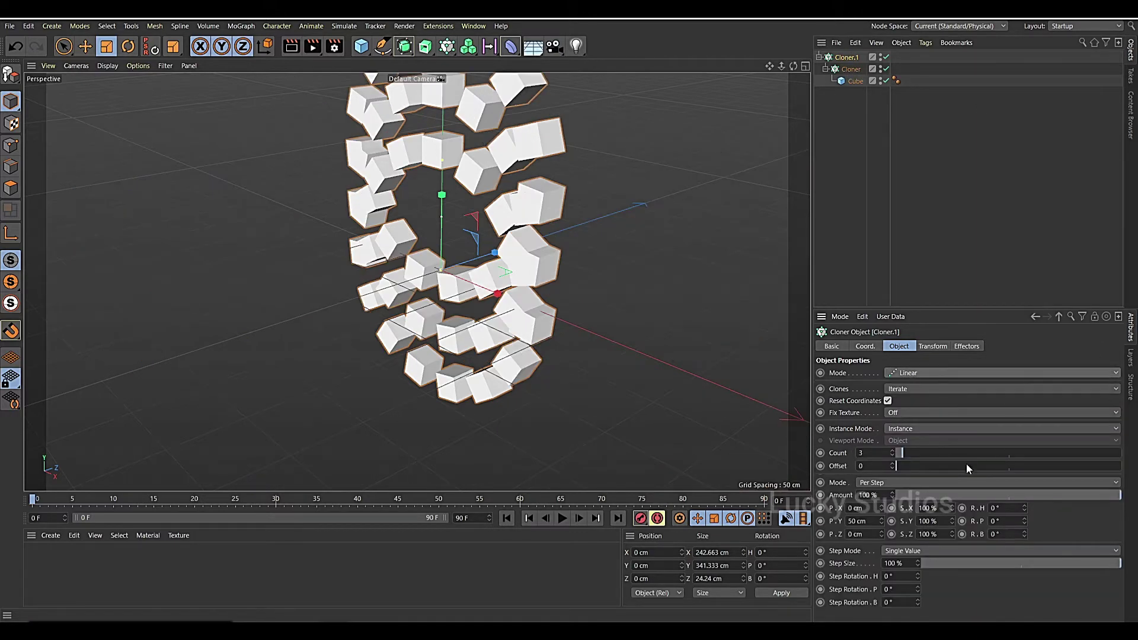
# Set the linear cloner's per-step position to 0 cm in Y and 47 cm in Z
pyautogui.scroll(-2, 429, 224)
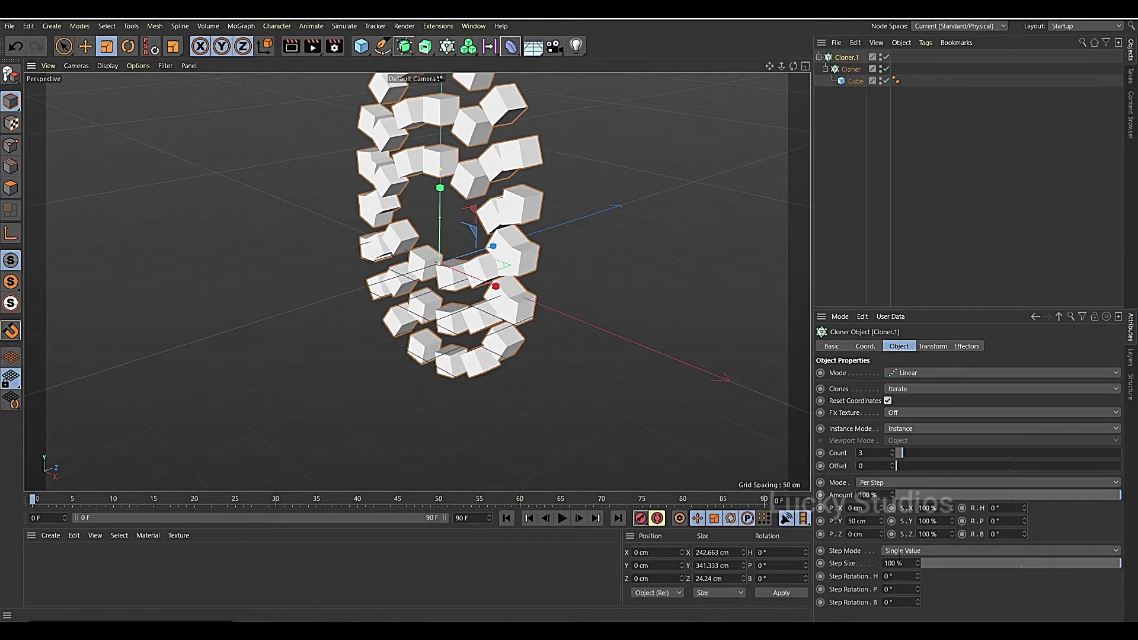
pyautogui.rightClick(881, 522)
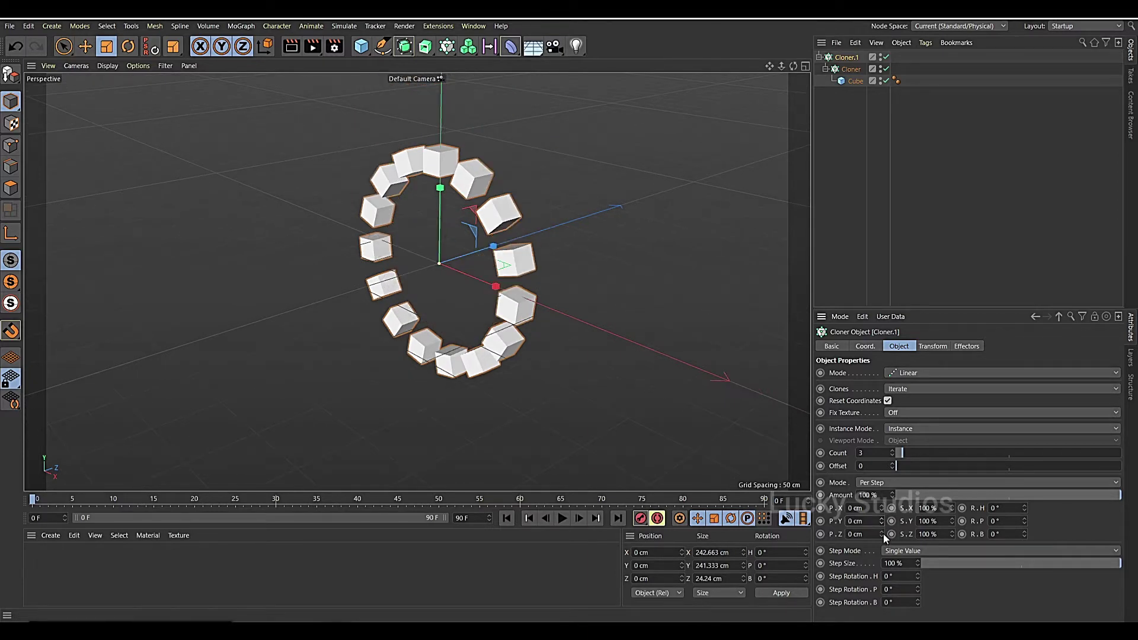
pyautogui.moveTo(883, 534)
pyautogui.mouseDown()
pyautogui.moveTo(902, 514)
pyautogui.moveTo(894, 533)
pyautogui.mouseUp()
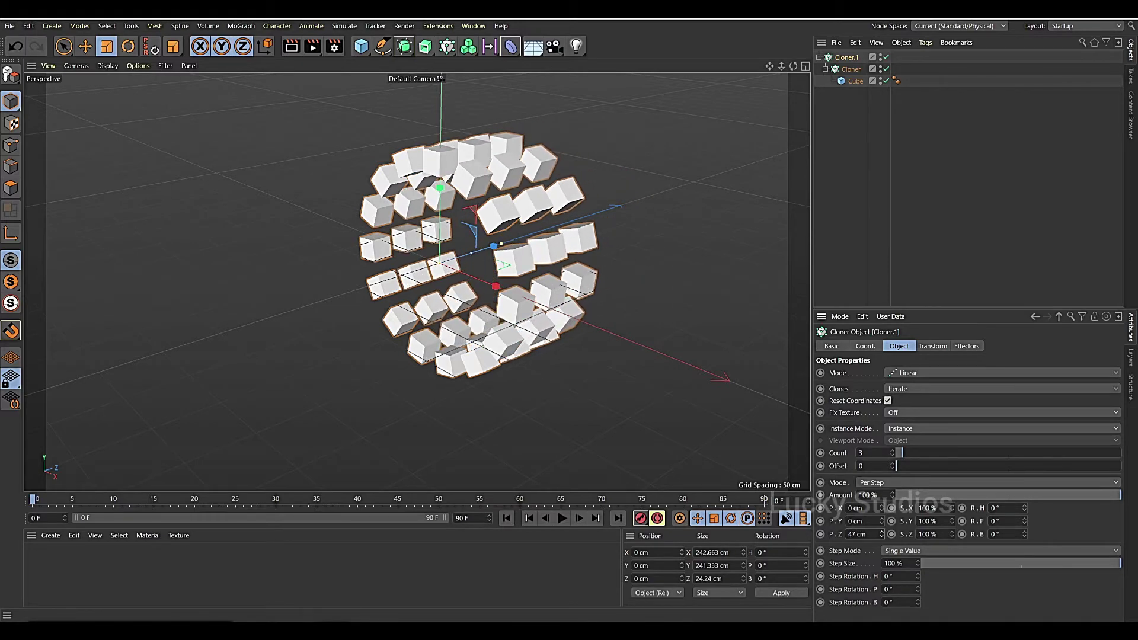
# Set the linear cloner's count to 25 to extend the rings into a long tube
pyautogui.doubleClick(874, 453)
pyautogui.write('25')
pyautogui.press('Return')
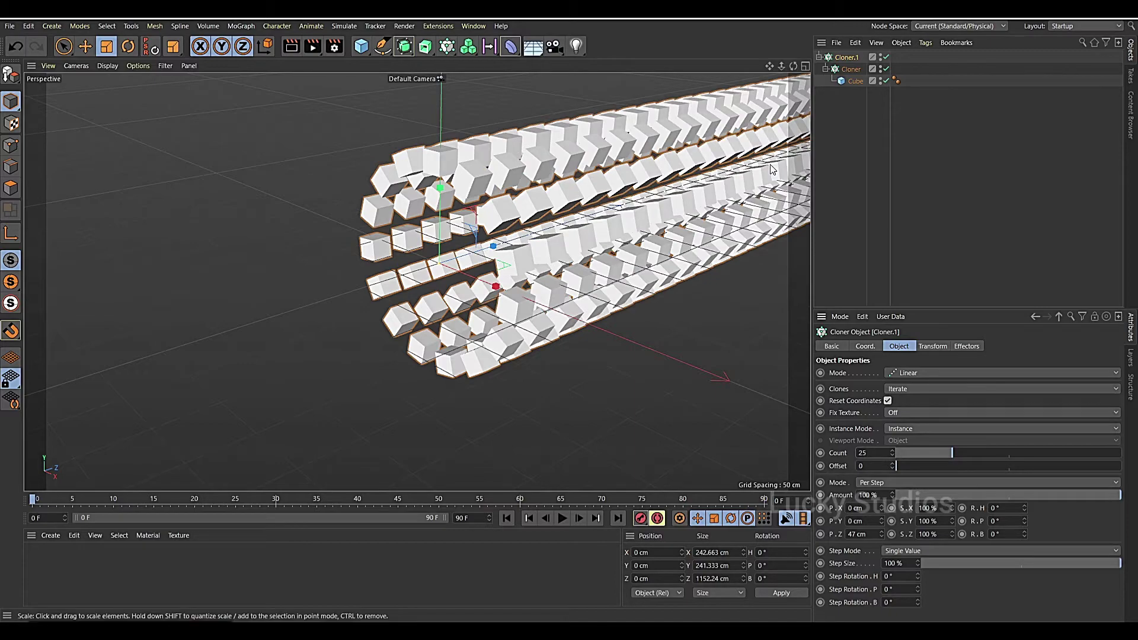
pyautogui.keyDown('alt'); pyautogui.moveTo(693, 276); pyautogui.dragTo(445, 350, button='middle'); pyautogui.keyUp('alt')
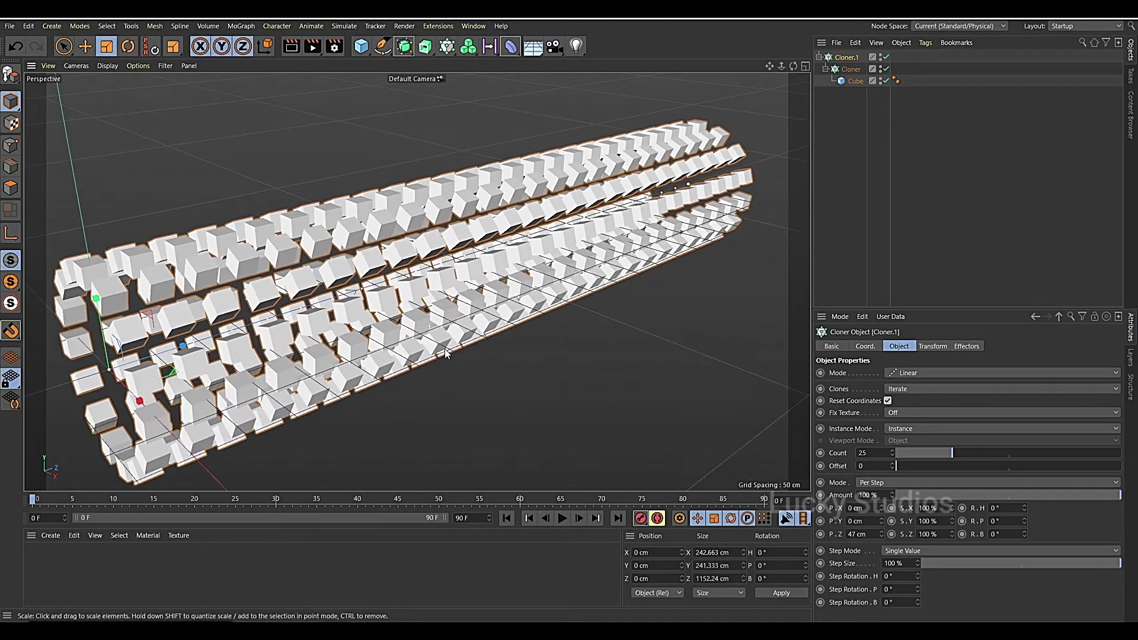
pyautogui.scroll(3, 463, 329)
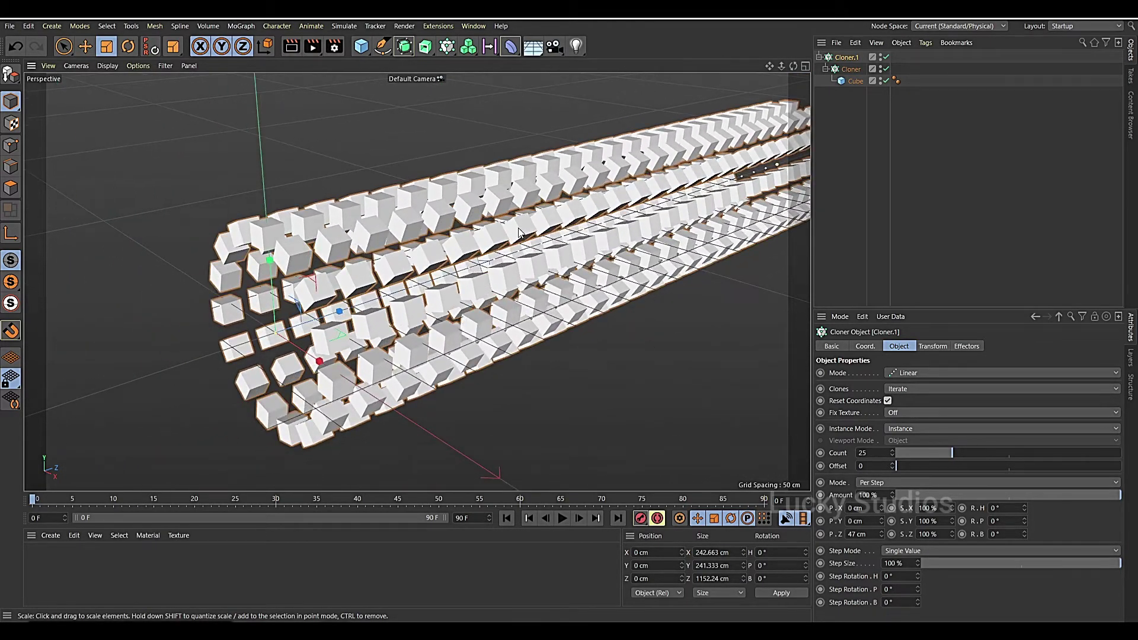
# Bend the tube by setting the linear cloner's Step Rotation P to 5.5°
pyautogui.scroll(-5, 518, 232)
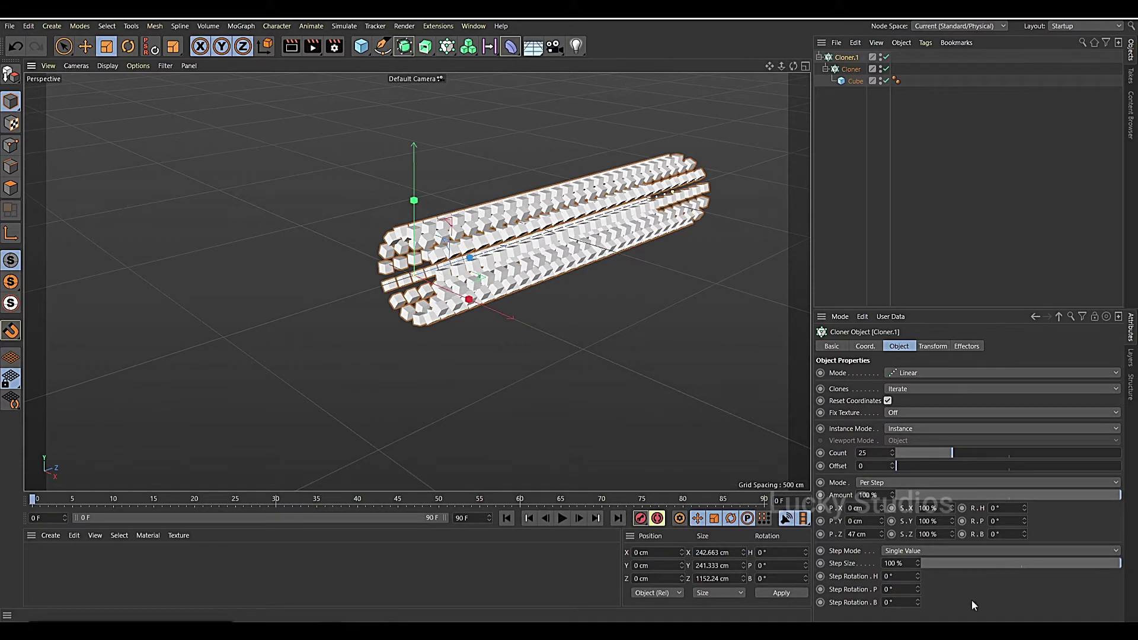
pyautogui.moveTo(918, 574)
pyautogui.mouseDown()
pyautogui.moveTo(917, 586)
pyautogui.moveTo(918, 559)
pyautogui.moveTo(920, 569)
pyautogui.mouseUp()
pyautogui.hotkey('ctrl', 'z')
pyautogui.keyDown('alt'); pyautogui.moveTo(649, 236); pyautogui.dragTo(534, 299, button='middle'); pyautogui.keyUp('alt')
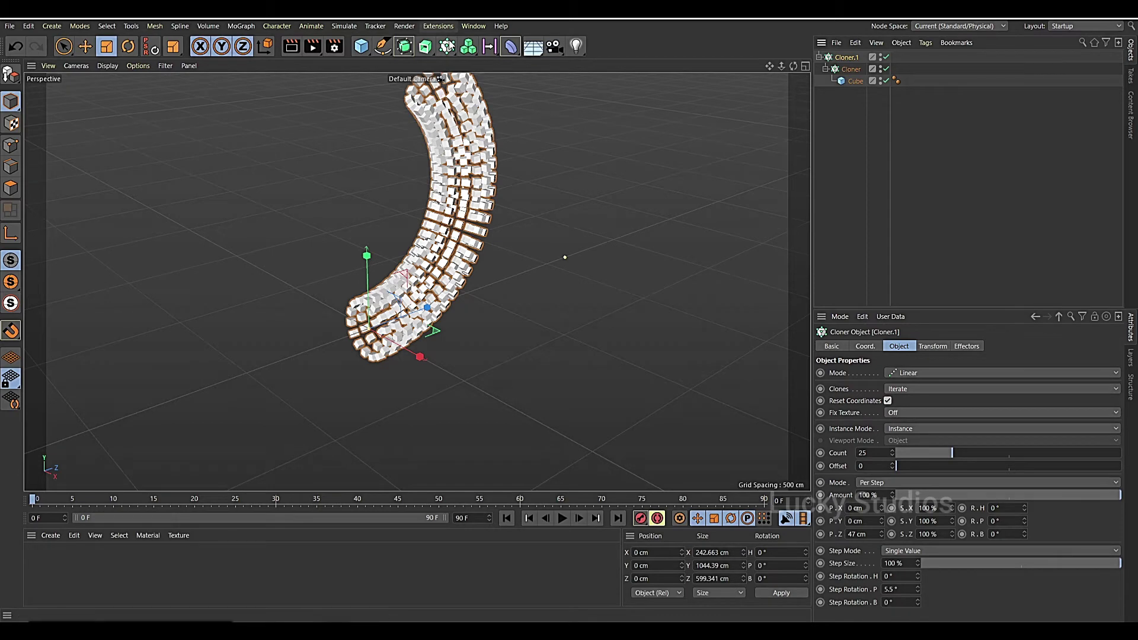
# Add a third Cloner as parent of the linear cloner and set its mode to Radial
pyautogui.moveTo(447, 46); pyautogui.dragTo(493, 59)
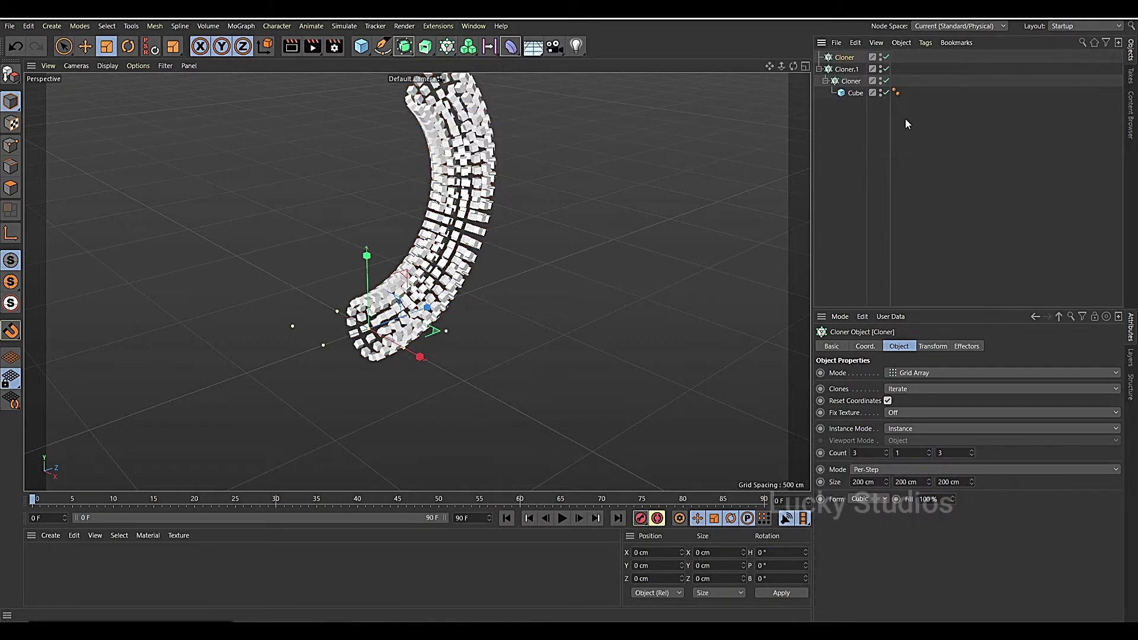
pyautogui.moveTo(848, 61); pyautogui.dragTo(844, 56)
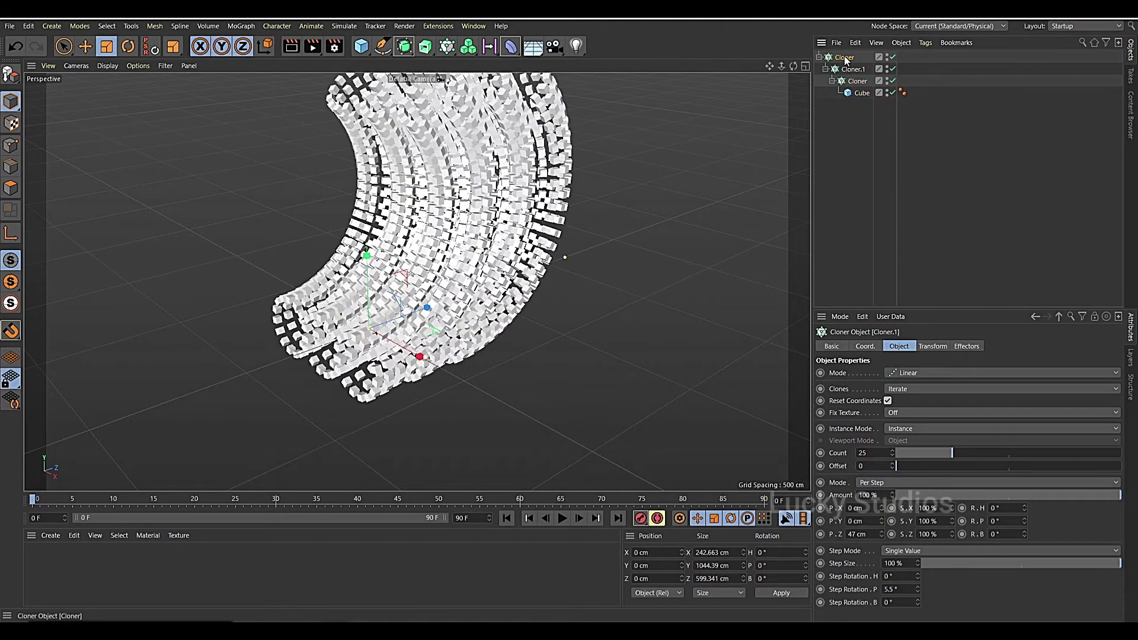
pyautogui.click(918, 373)
pyautogui.click(914, 411)
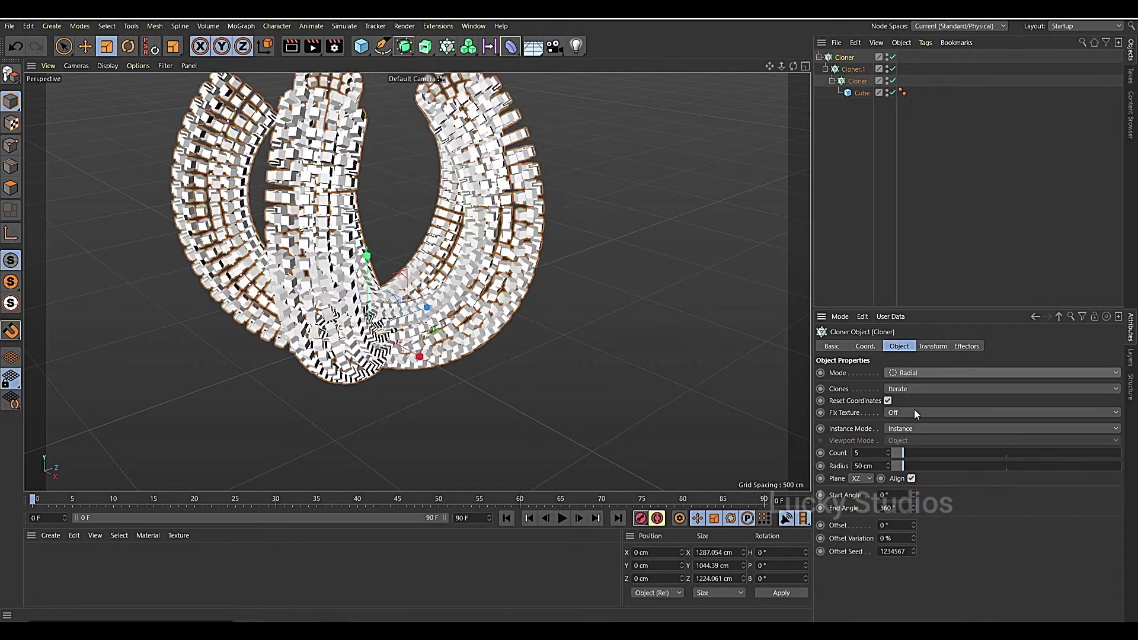
# Compare the ZY and XZ planes for the outermost radial cloner, and set its plane to ZY
pyautogui.click(869, 479)
pyautogui.click(857, 505)
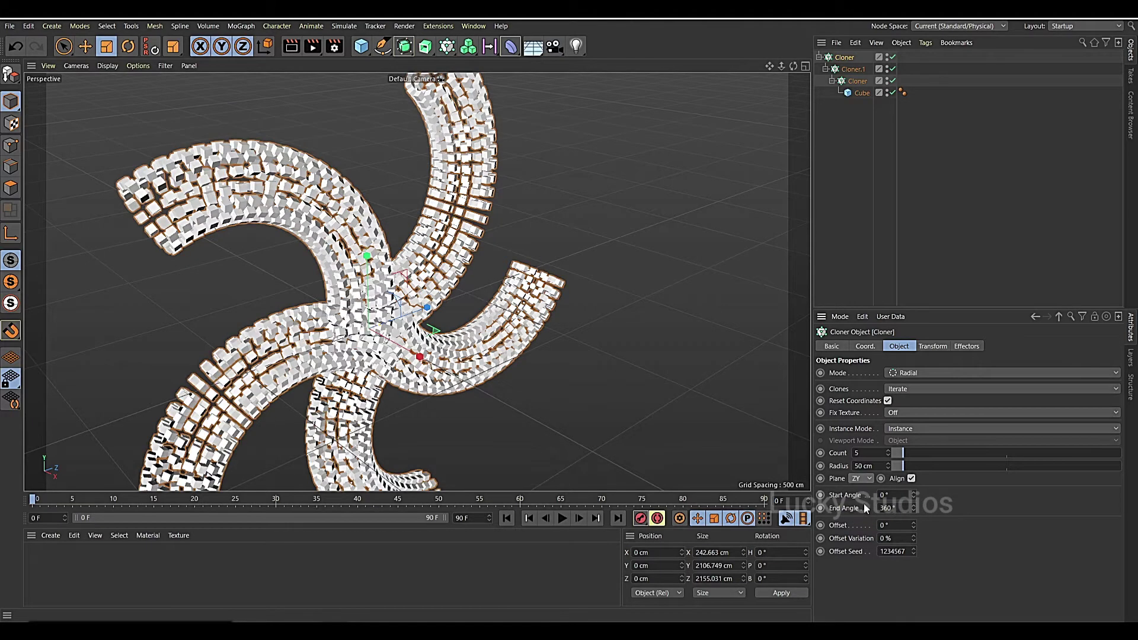
pyautogui.click(870, 479)
pyautogui.click(863, 513)
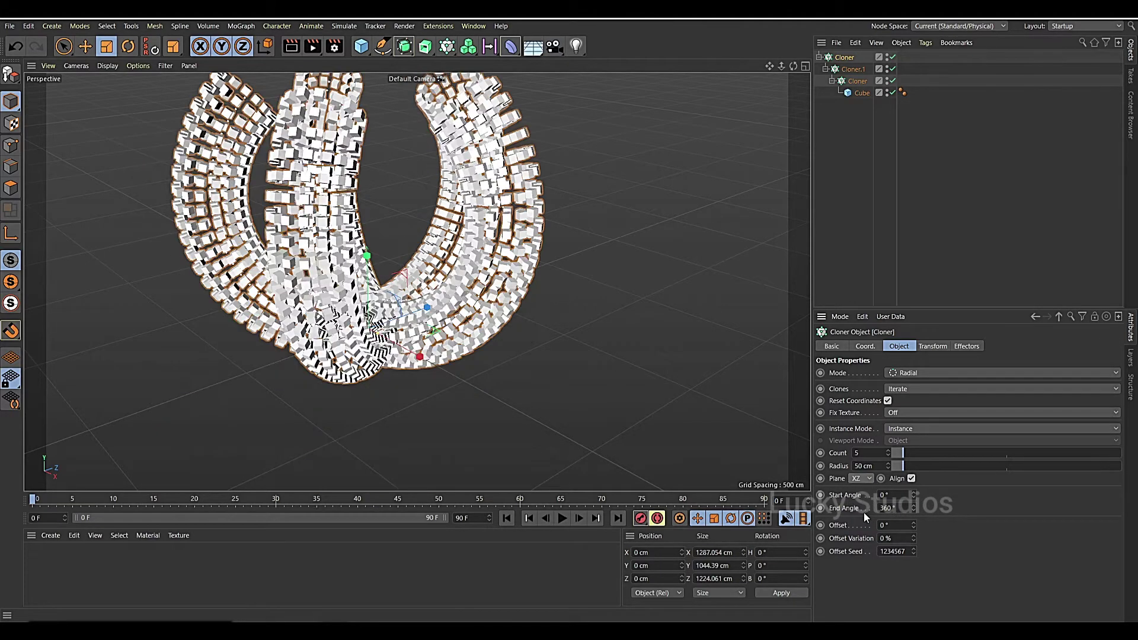
pyautogui.click(869, 479)
pyautogui.click(858, 504)
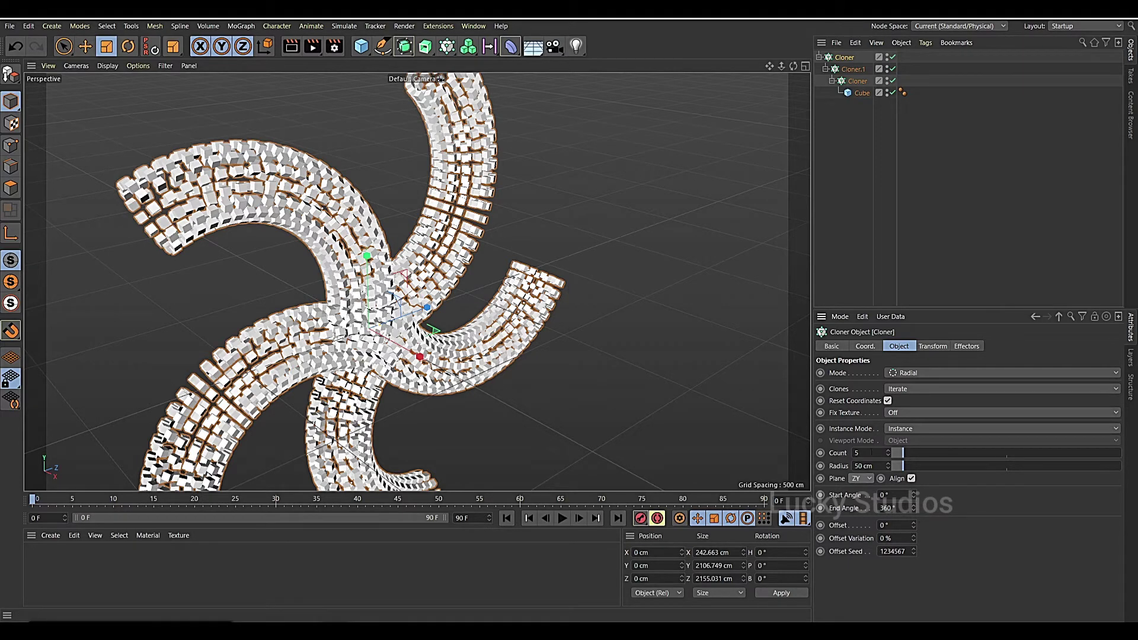
# Set the outermost radial cloner's count to 10 and inspect the resulting spiral of arms
pyautogui.write('10')
pyautogui.press('Return')
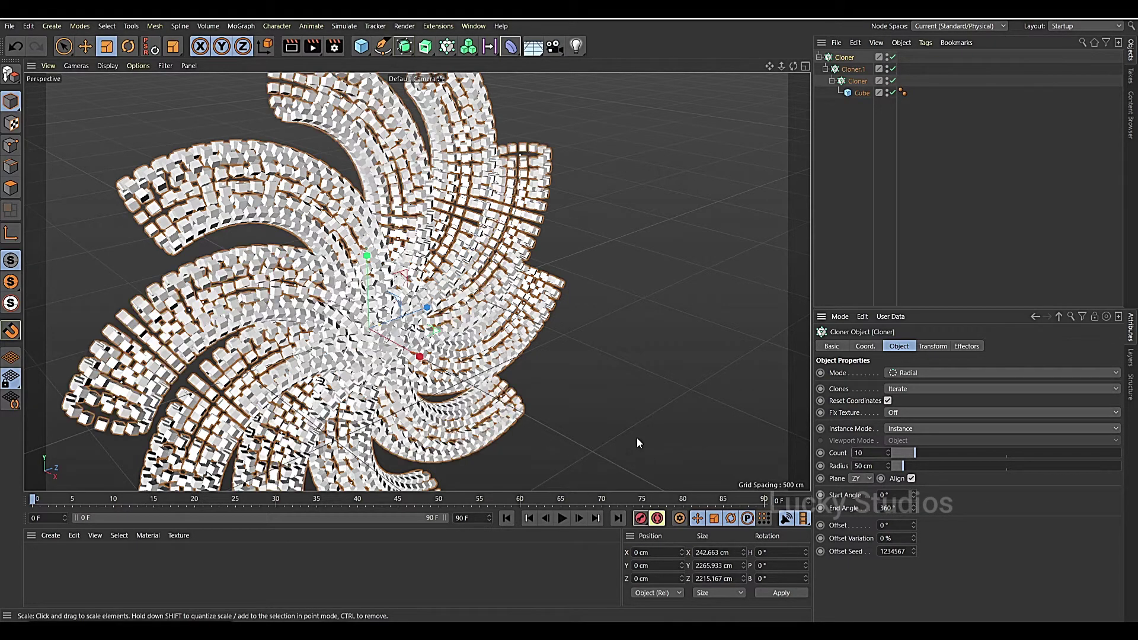
pyautogui.keyDown('alt'); pyautogui.moveTo(503, 369); pyautogui.dragTo(403, 161); pyautogui.keyUp('alt')
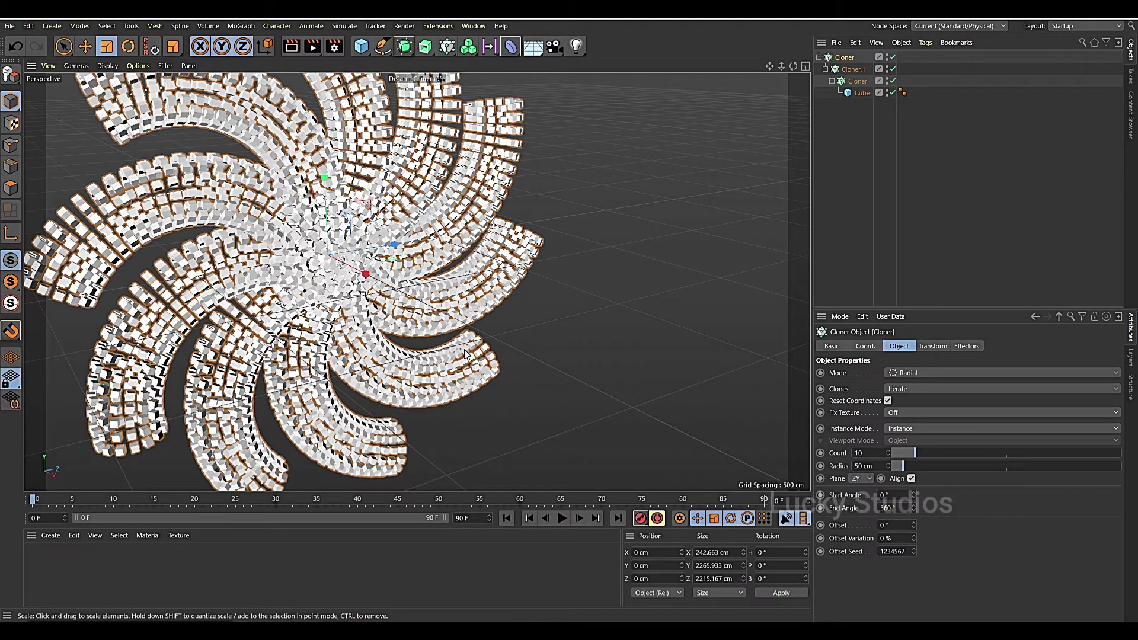
pyautogui.keyDown('alt'); pyautogui.moveTo(499, 409); pyautogui.dragTo(492, 358); pyautogui.keyUp('alt')
pyautogui.moveTo(334, 387)
pyautogui.keyDown('alt'); pyautogui.mouseDown()
pyautogui.moveTo(410, 364)
pyautogui.moveTo(353, 368)
pyautogui.moveTo(344, 391)
pyautogui.moveTo(367, 373)
pyautogui.moveTo(333, 366)
pyautogui.mouseUp(); pyautogui.keyUp('alt')
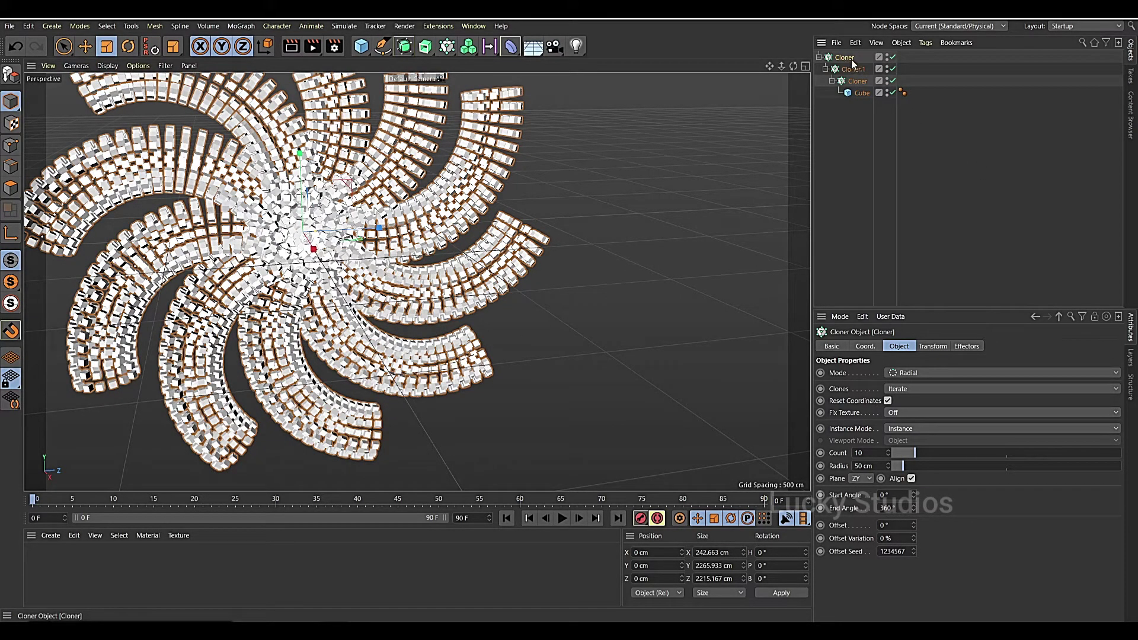
# Select all three cloners together and set their Instance Mode to Render Instance
pyautogui.keyDown('shift'); pyautogui.click(858, 81); pyautogui.keyUp('shift')
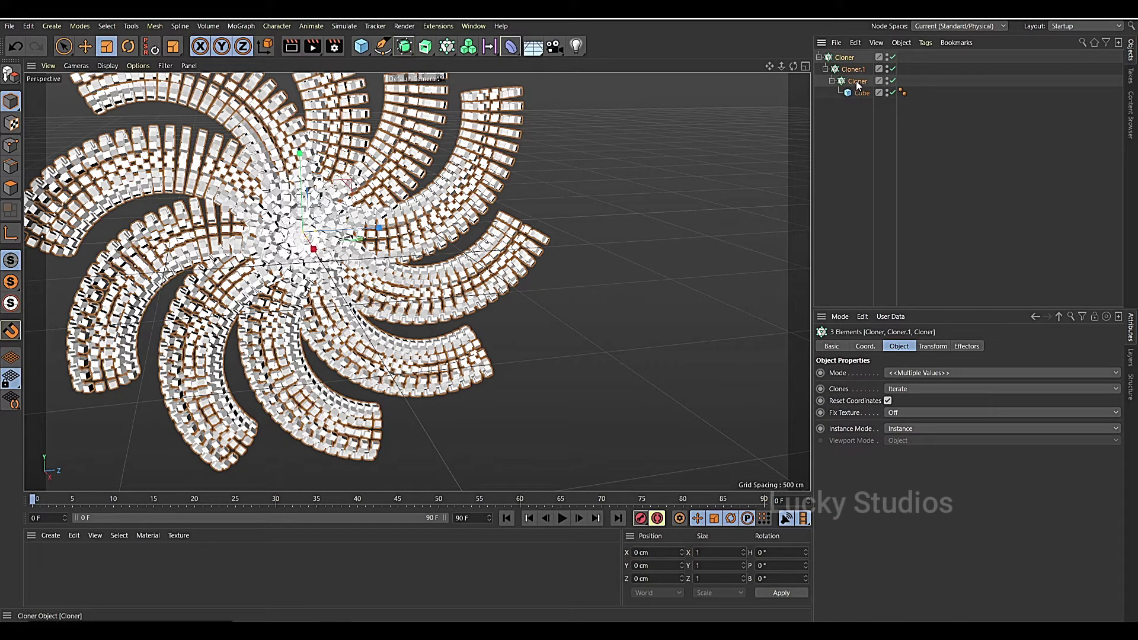
pyautogui.click(913, 428)
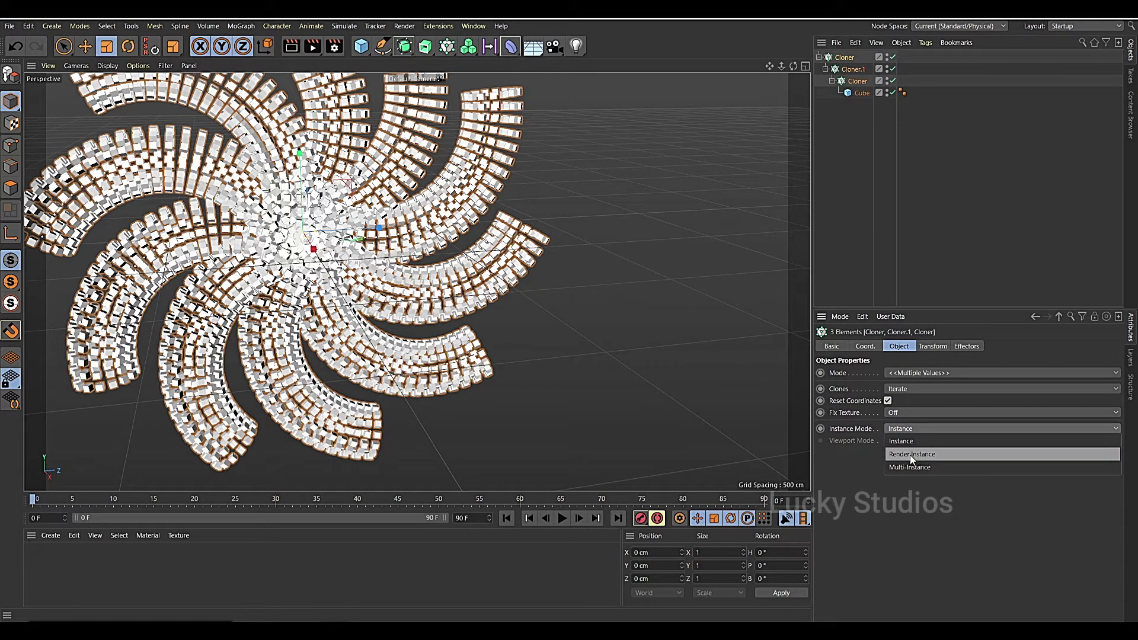
pyautogui.click(911, 455)
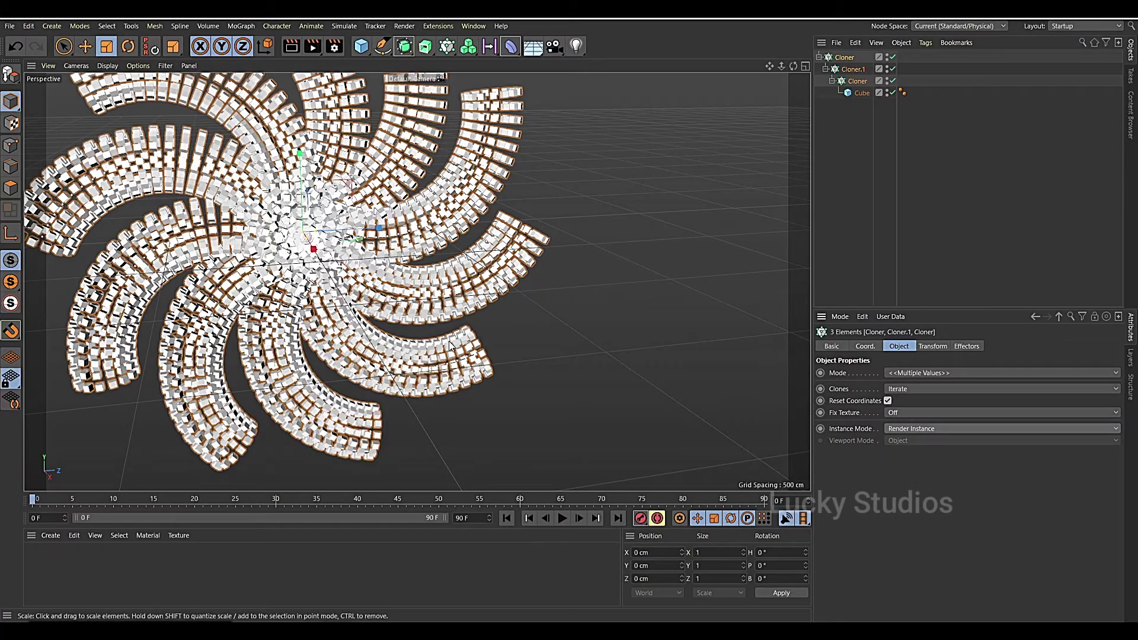
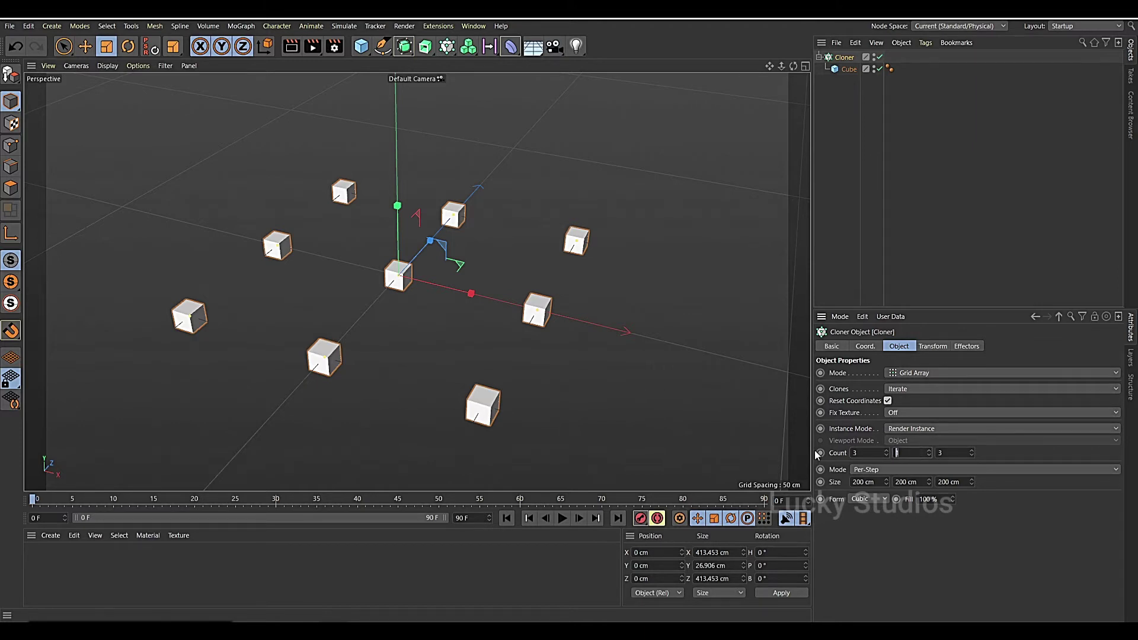
# Set the grid cloner's Y count to 3 and its per-step size to 100 cm on all three axes
pyautogui.press('Return')
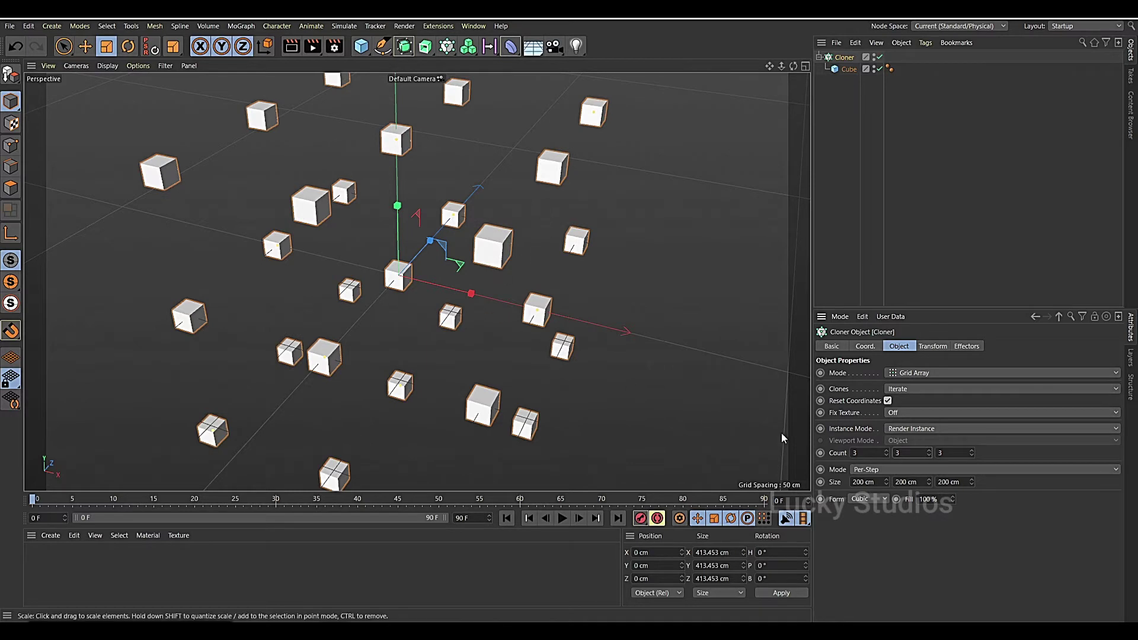
pyautogui.doubleClick(877, 481)
pyautogui.write('100')
pyautogui.press('Return')
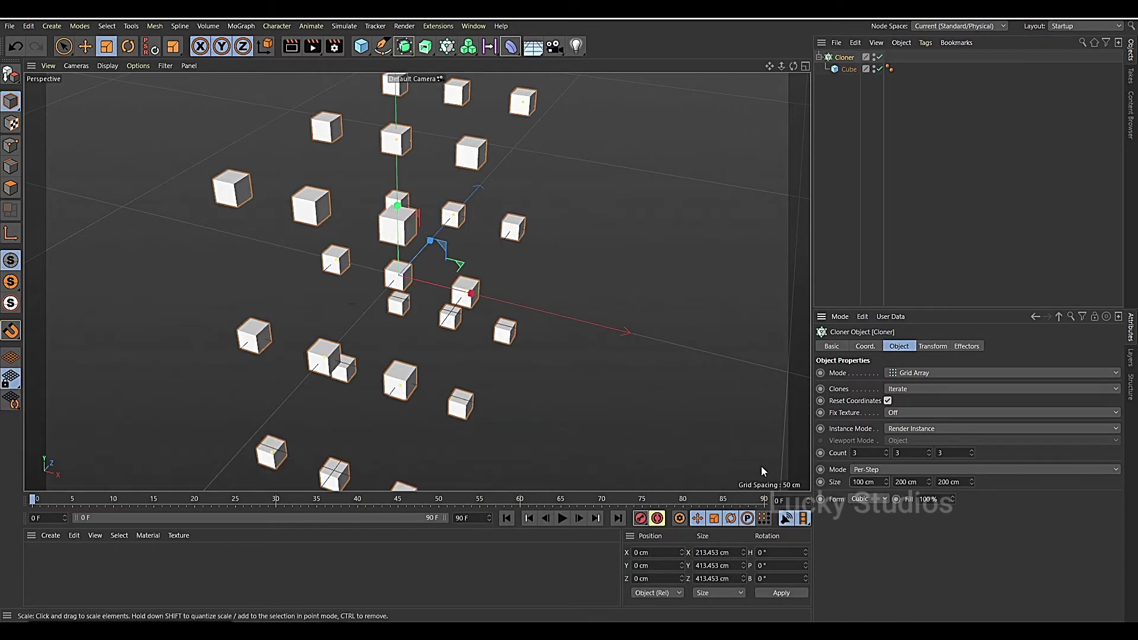
pyautogui.press('Tab')
pyautogui.write('100')
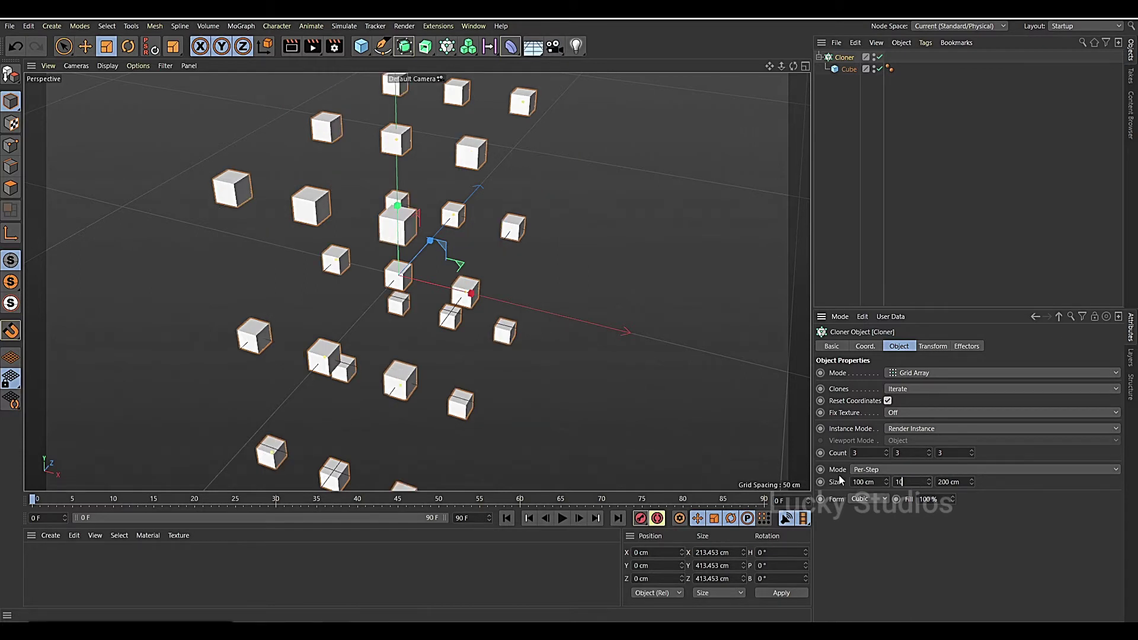
pyautogui.press('Return')
pyautogui.press('Tab')
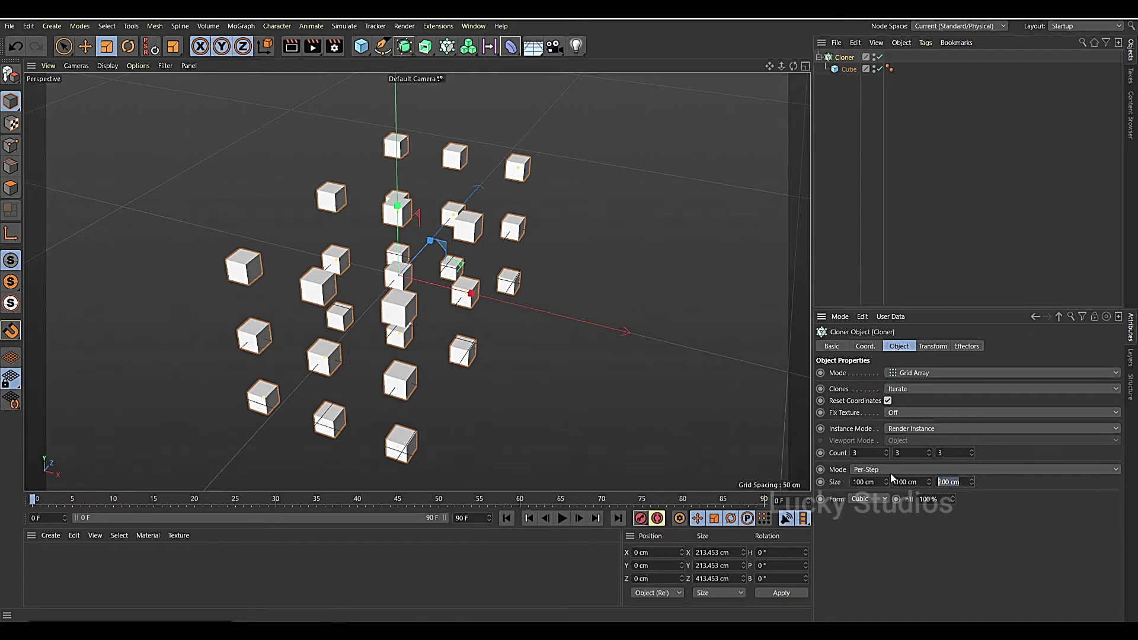
pyautogui.write('100')
pyautogui.press('Return')
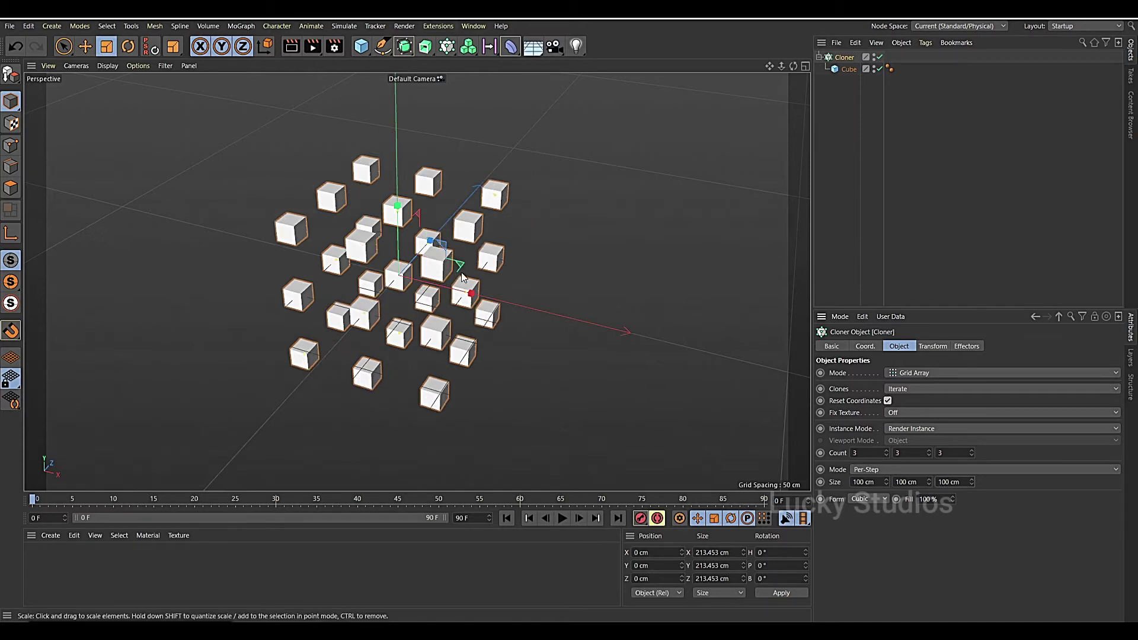
# Scale the cube inside the Cloner uniformly to about 93.6 cm per side, leaving narrow gaps between the clones
pyautogui.keyDown('alt'); pyautogui.moveTo(560, 393); pyautogui.dragTo(546, 361); pyautogui.keyUp('alt')
pyautogui.moveTo(550, 255); pyautogui.dragTo(1136, 231)
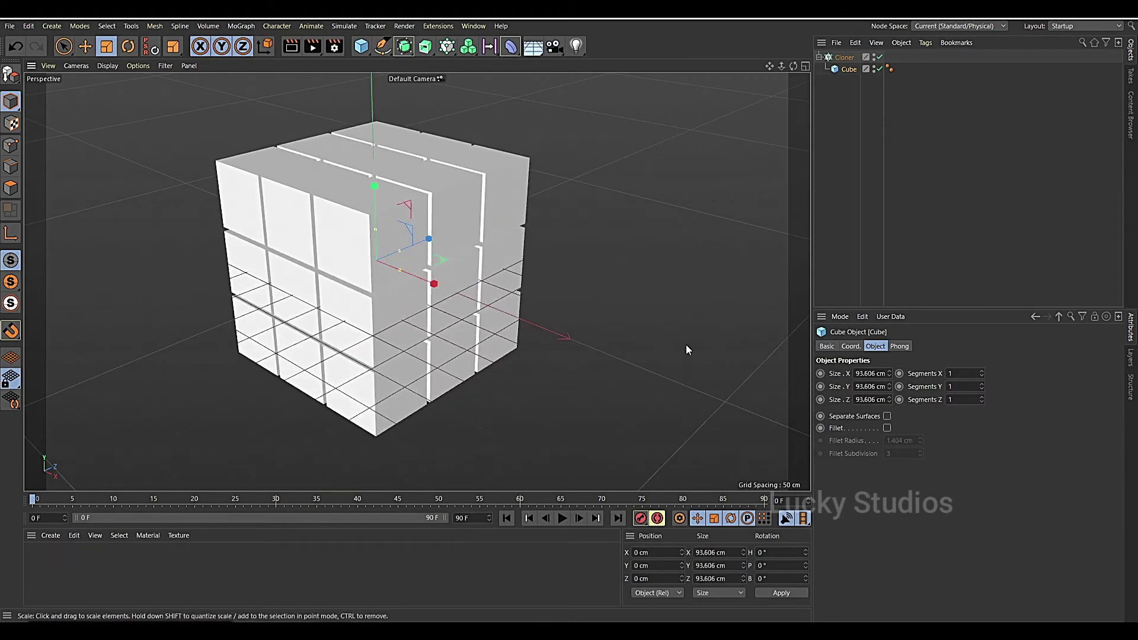
pyautogui.moveTo(629, 378)
pyautogui.keyDown('alt'); pyautogui.mouseDown()
pyautogui.moveTo(602, 414)
pyautogui.moveTo(451, 416)
pyautogui.moveTo(594, 231)
pyautogui.moveTo(612, 302)
pyautogui.moveTo(518, 328)
pyautogui.moveTo(541, 297)
pyautogui.moveTo(401, 316)
pyautogui.moveTo(450, 296)
pyautogui.mouseUp(); pyautogui.keyUp('alt')
# Try the Sphere and Cylinder forms on the grid cloner and restore the Cubic form
pyautogui.click(844, 57)
pyautogui.click(883, 499)
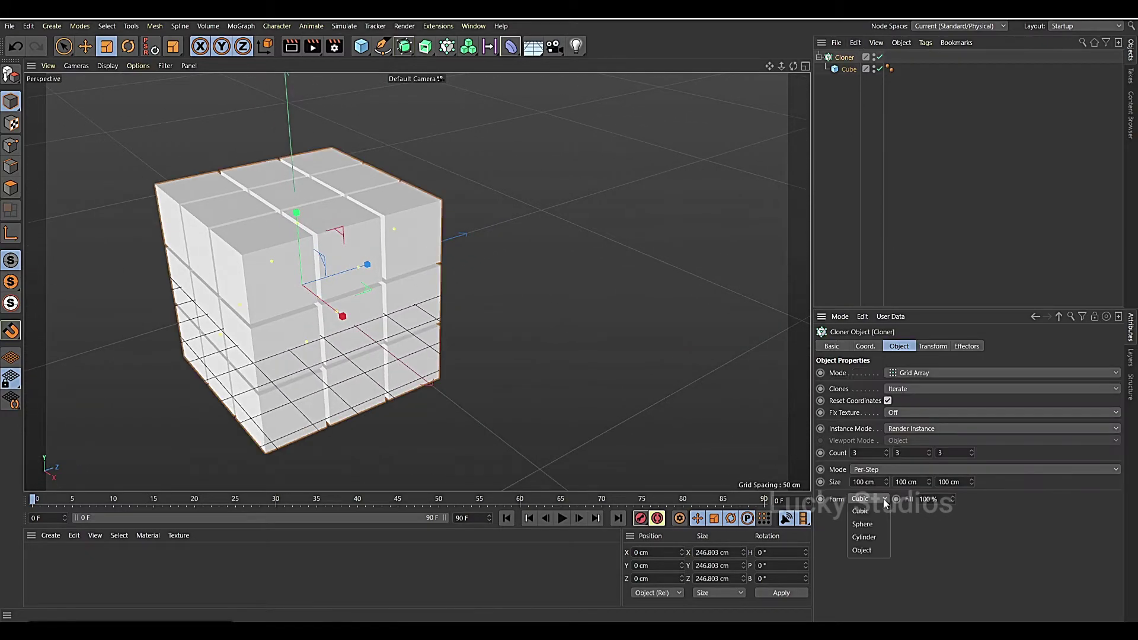
pyautogui.click(863, 524)
pyautogui.click(882, 499)
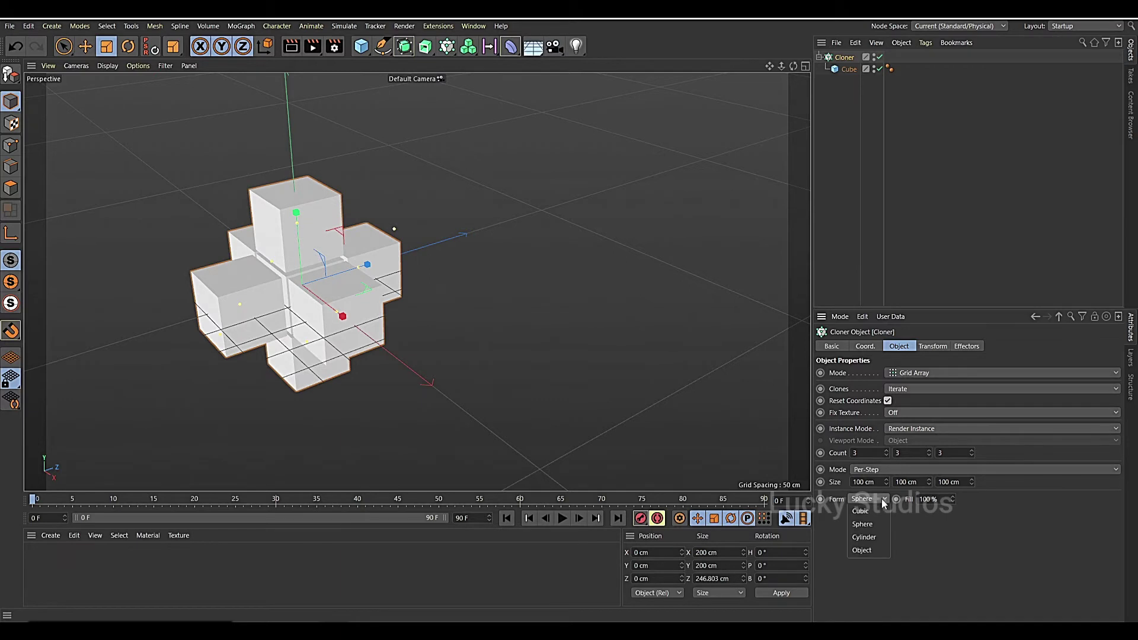
pyautogui.click(870, 537)
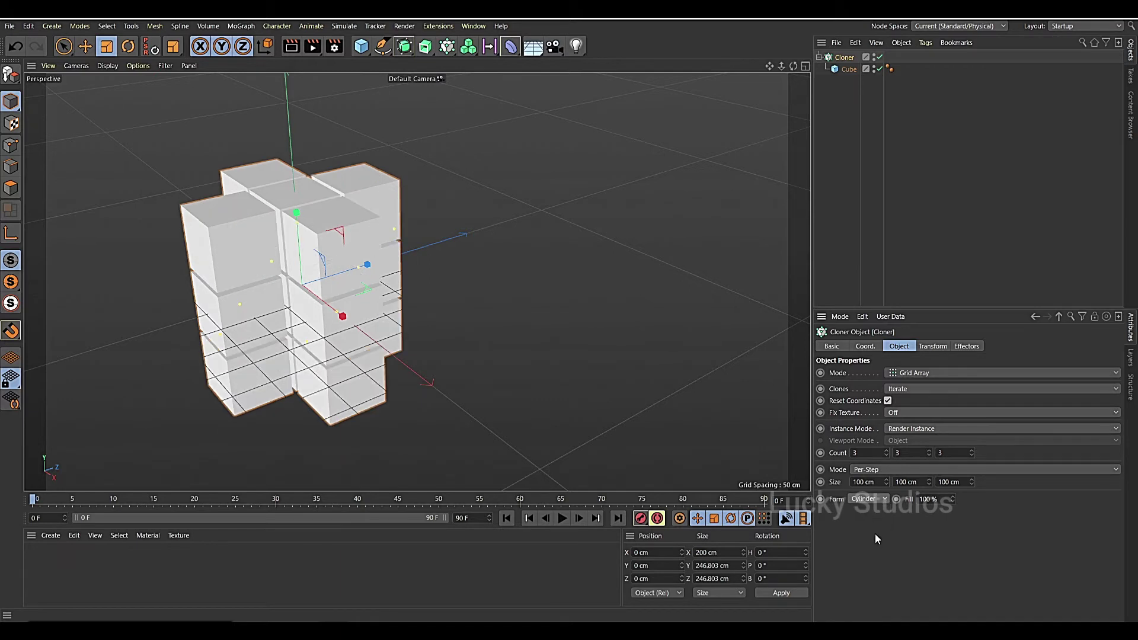
pyautogui.click(874, 498)
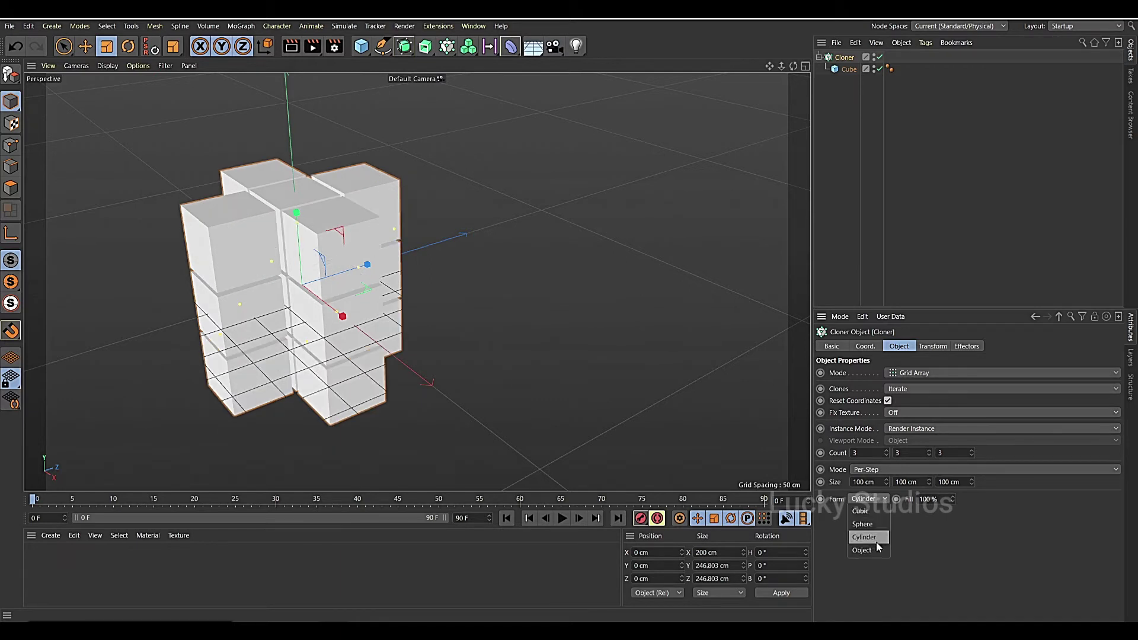
pyautogui.click(863, 511)
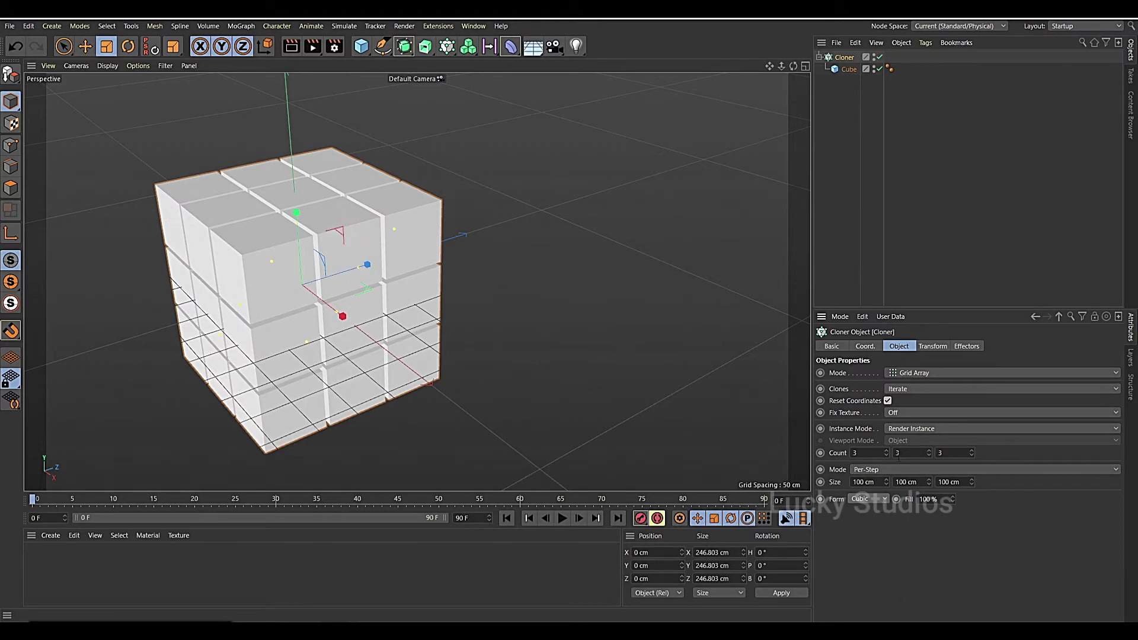
# Switch the Cloner's mode to Honeycomb Array and delete the cube inside it
pyautogui.click(915, 373)
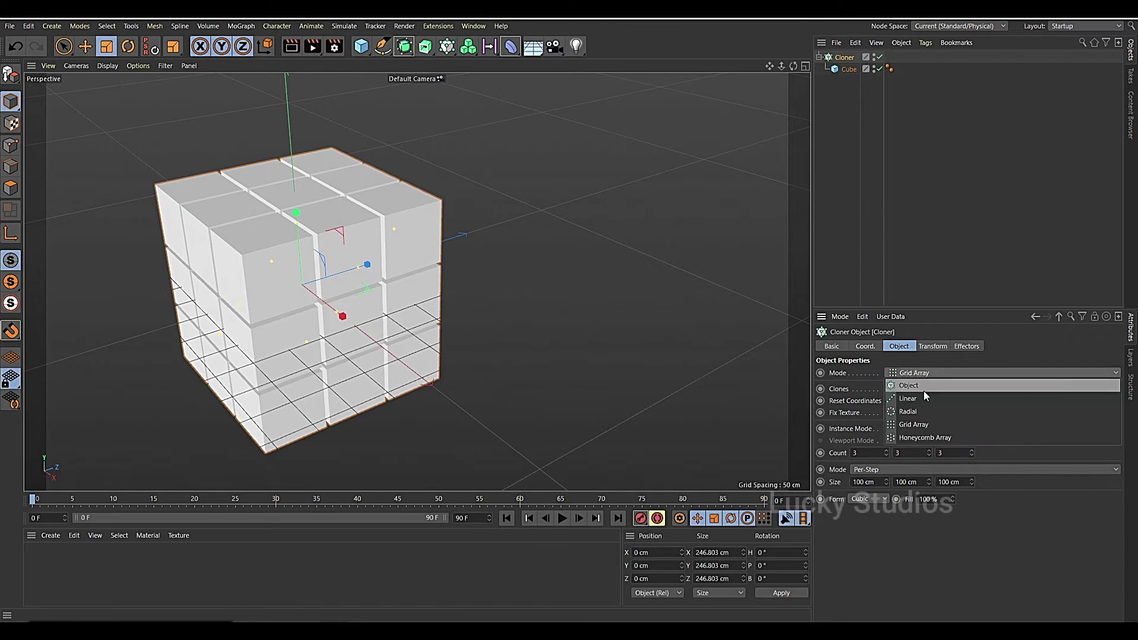
pyautogui.click(923, 438)
pyautogui.press('h')
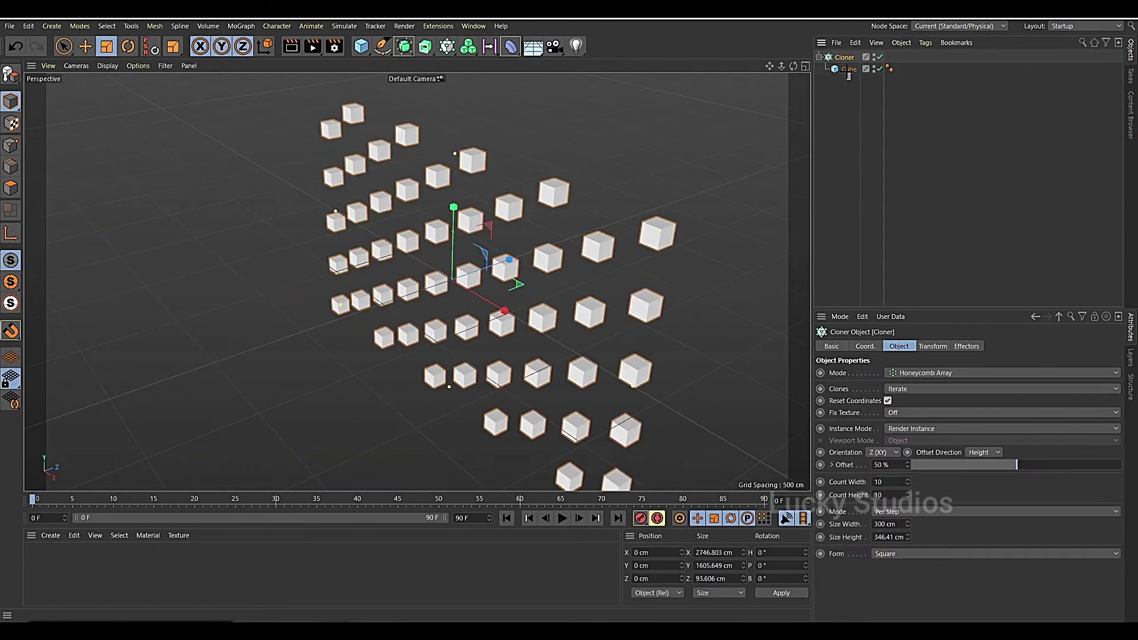
pyautogui.click(850, 70)
pyautogui.press('Delete')
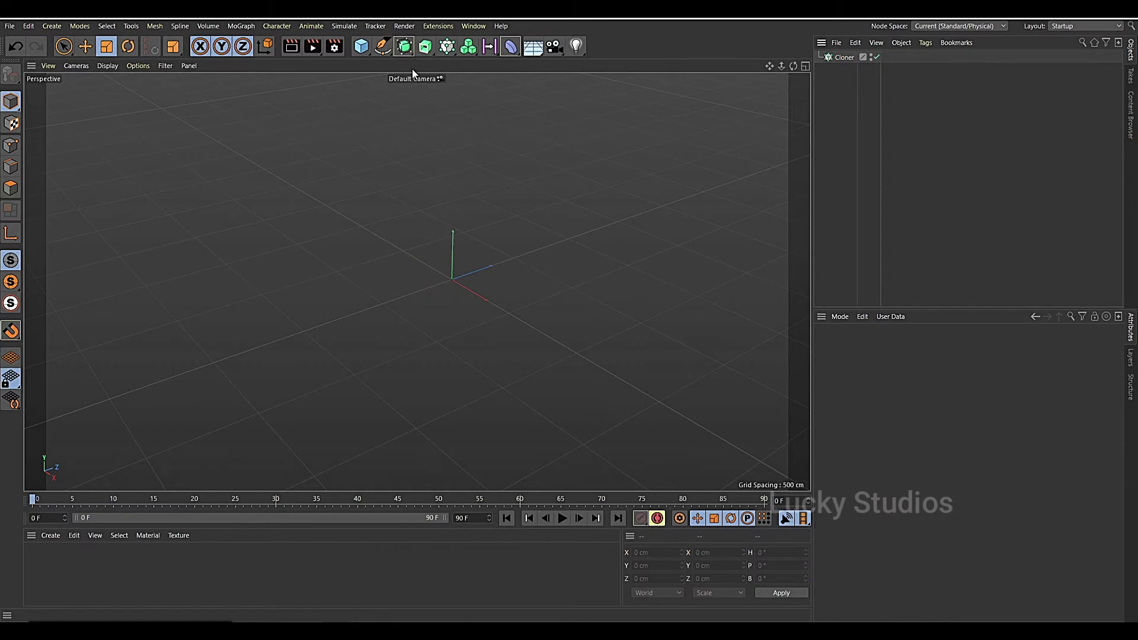
# Add an n-Side spline and an Extrude generator, and make the spline a child of the Extrude
pyautogui.click(384, 51)
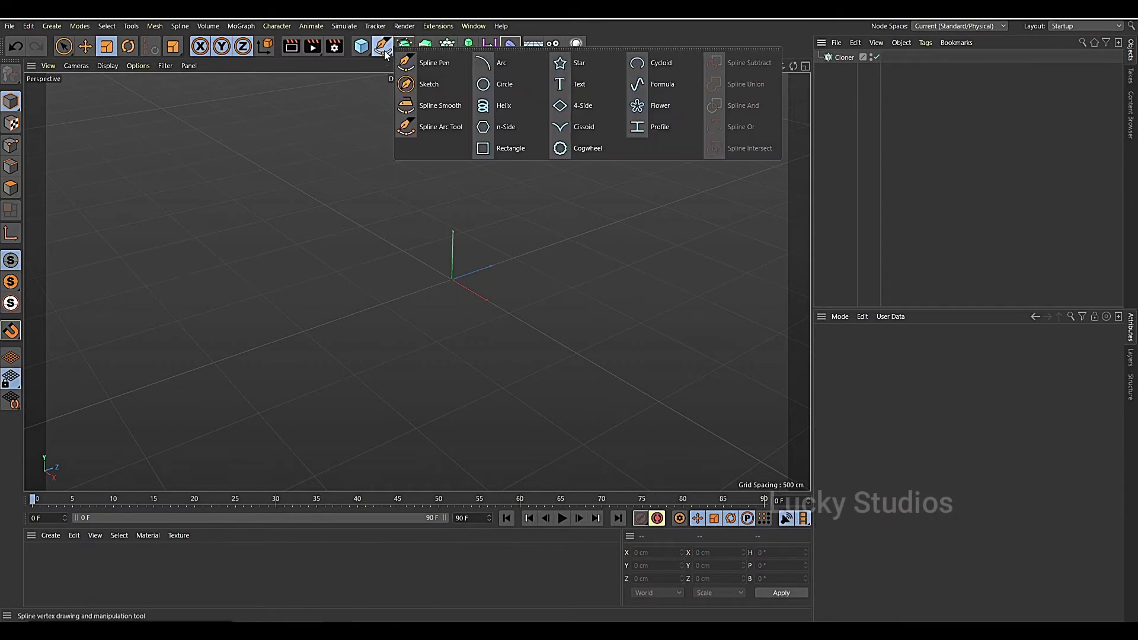
pyautogui.click(522, 126)
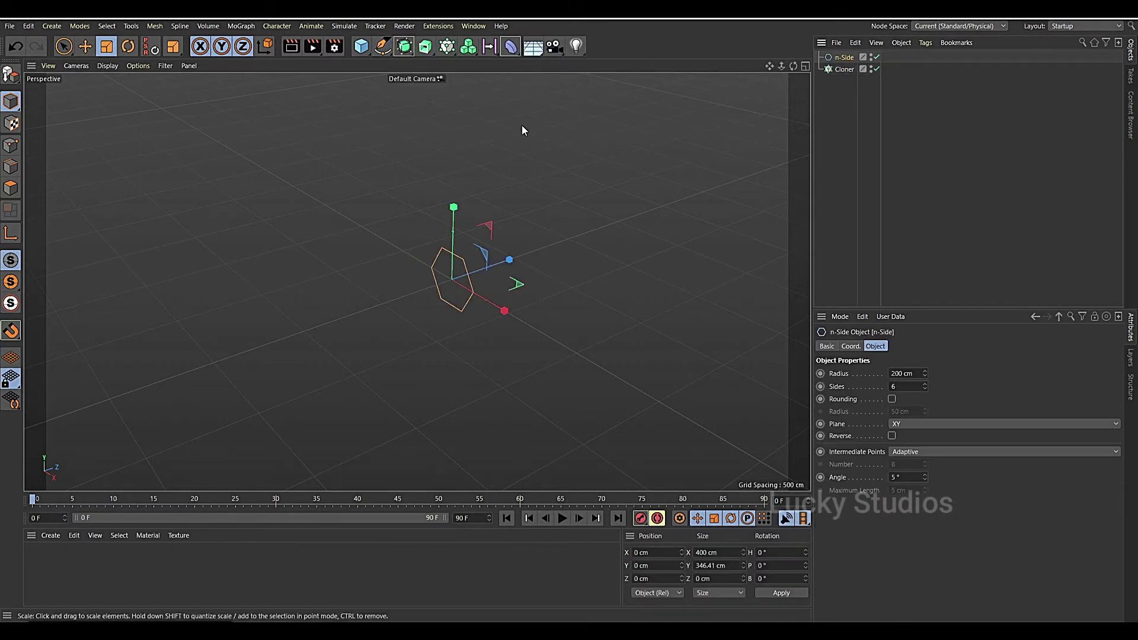
pyautogui.click(425, 46)
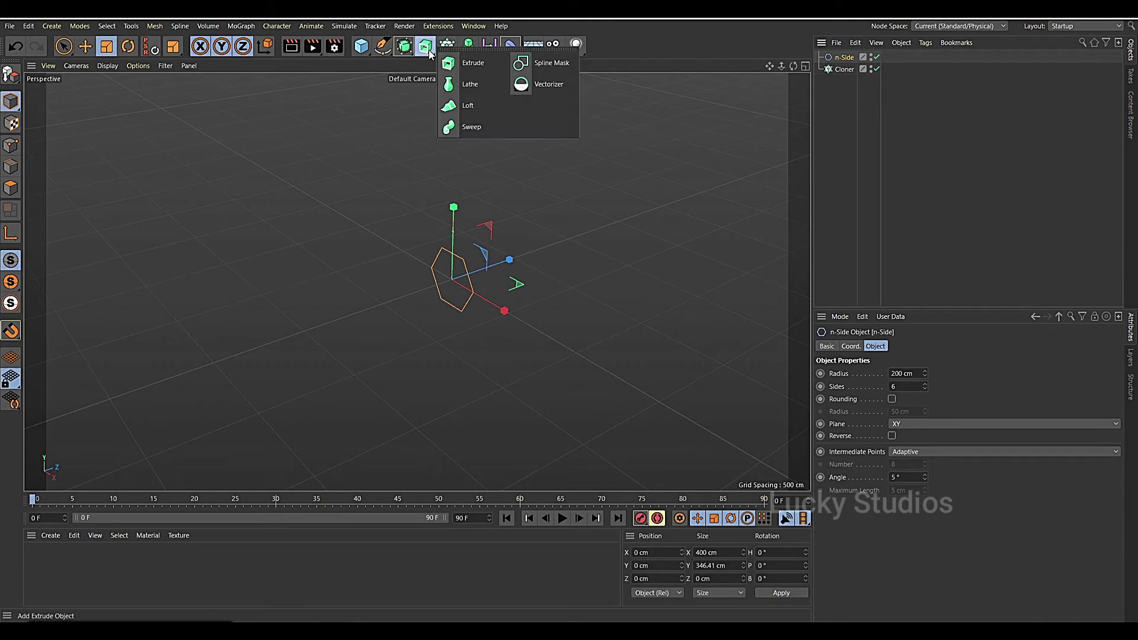
pyautogui.click(465, 63)
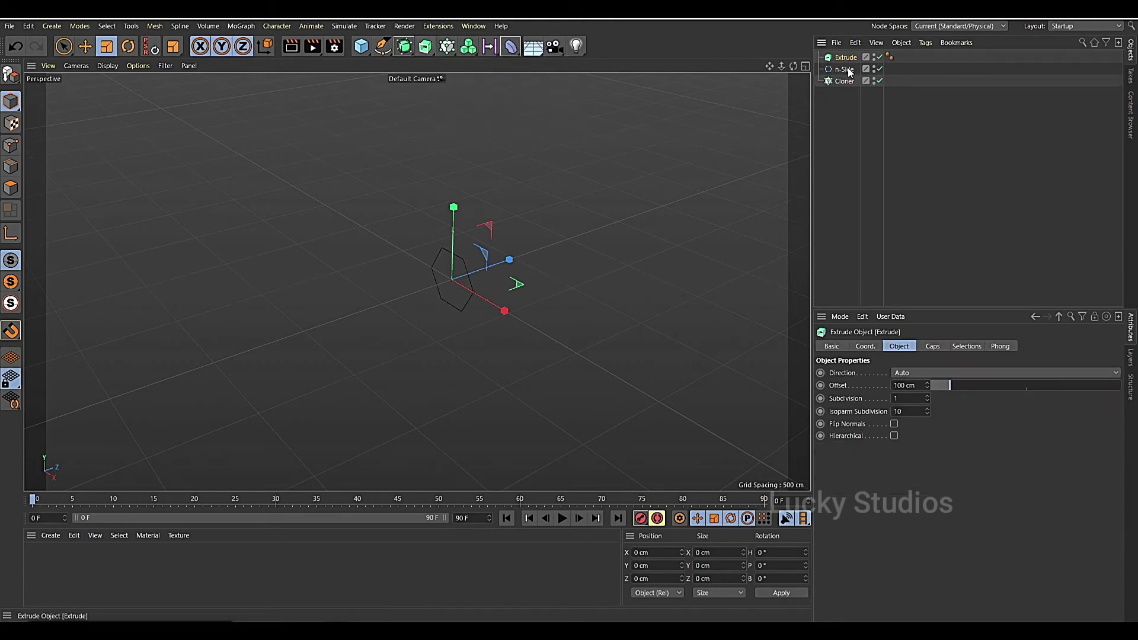
pyautogui.moveTo(846, 71); pyautogui.dragTo(845, 58)
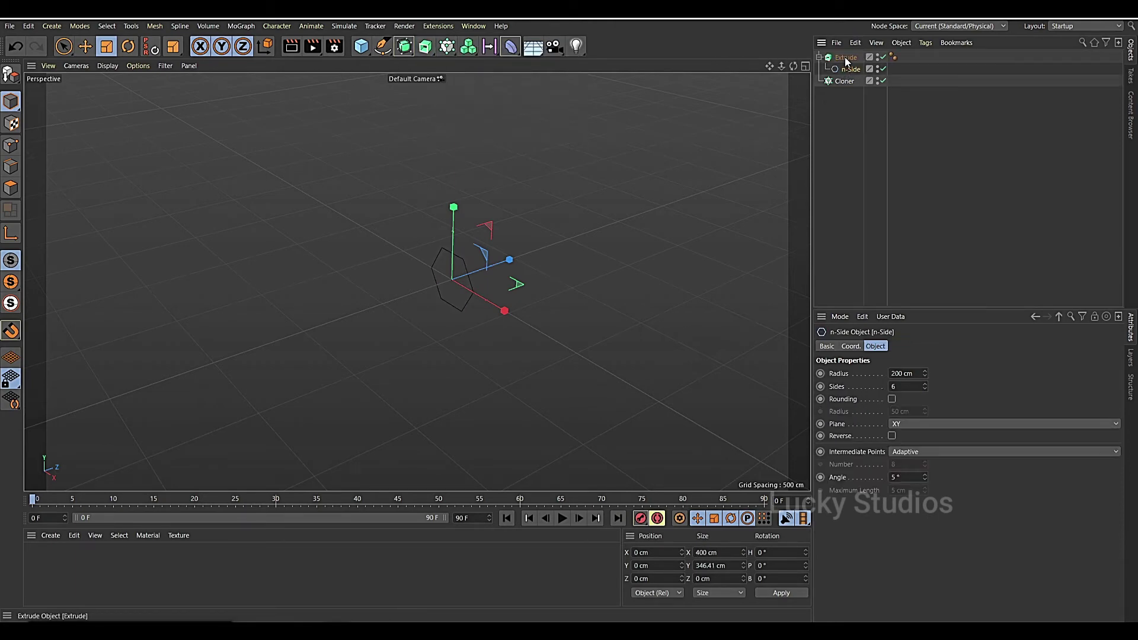
pyautogui.scroll(2, 554, 323)
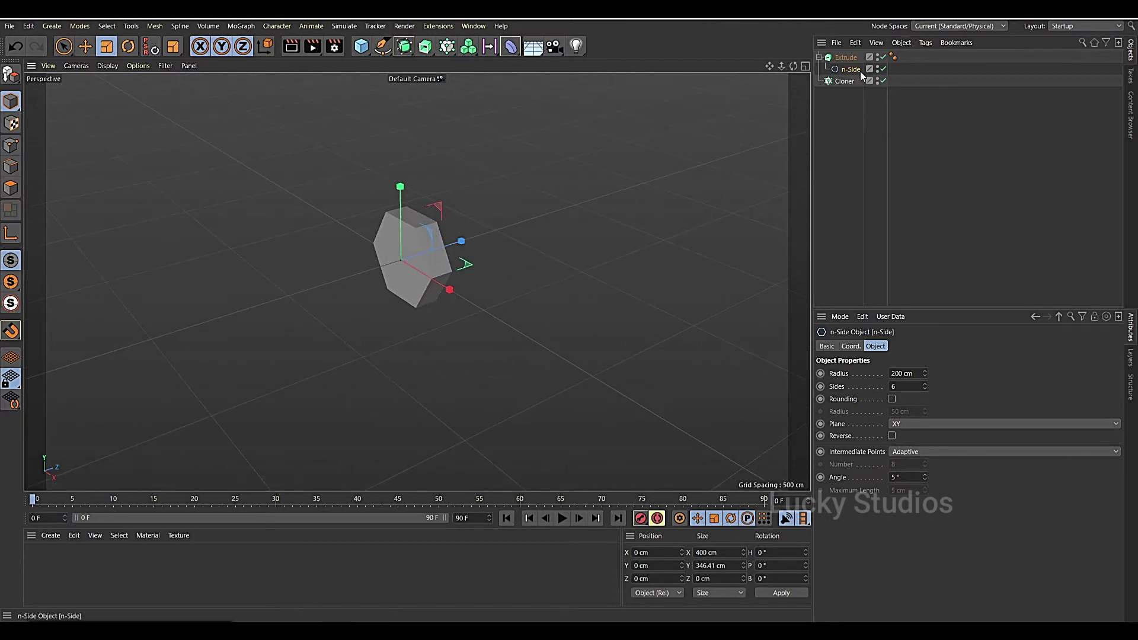
# Set the Extrude's offset to 25 cm and place the Extrude inside the Cloner as its child
pyautogui.click(846, 57)
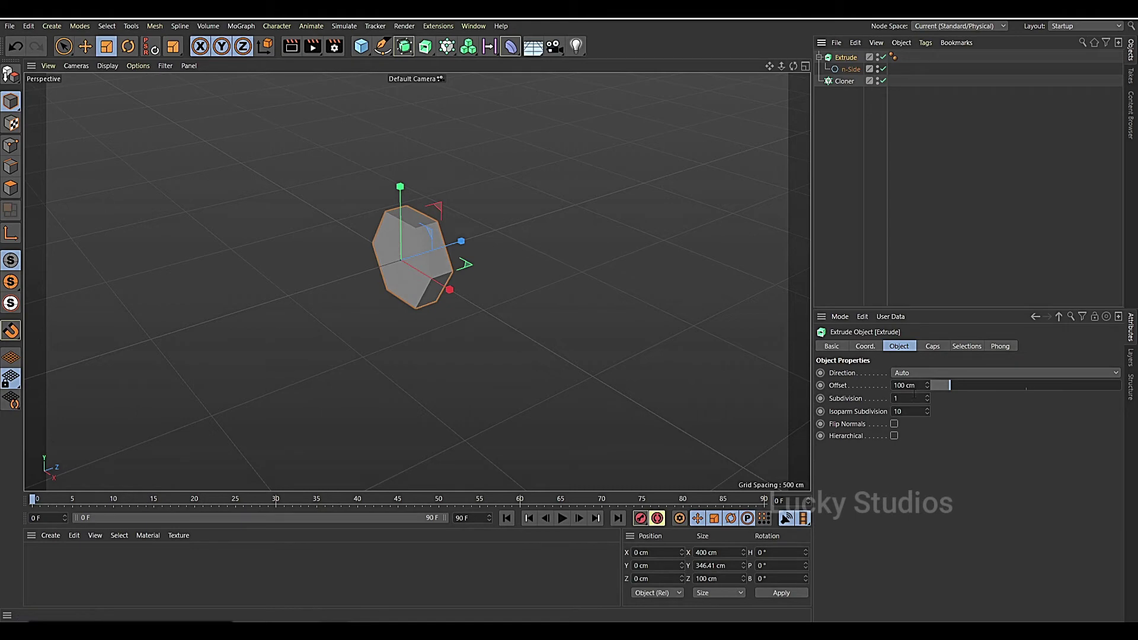
pyautogui.doubleClick(910, 385)
pyautogui.write('50')
pyautogui.press('Return')
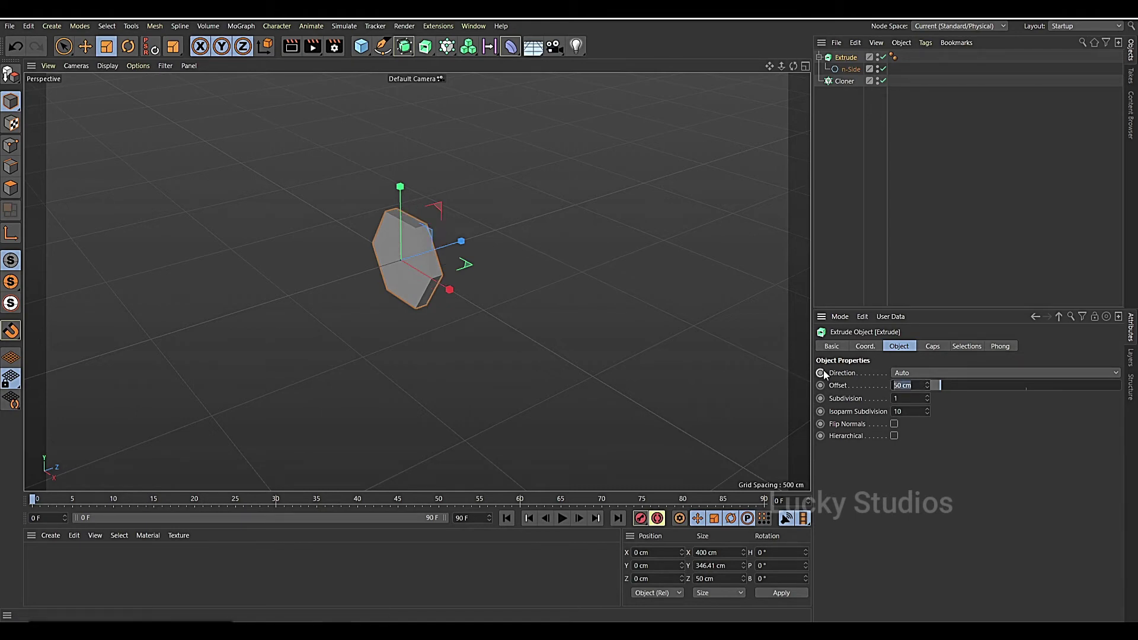
pyautogui.write('25')
pyautogui.press('Return')
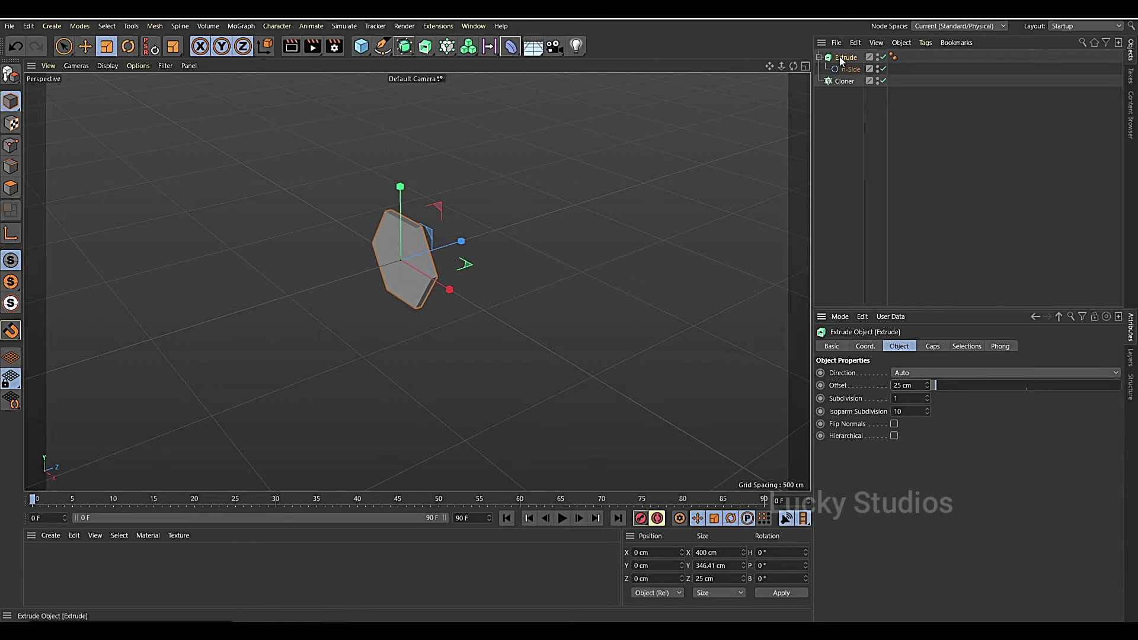
pyautogui.moveTo(844, 80); pyautogui.dragTo(845, 80)
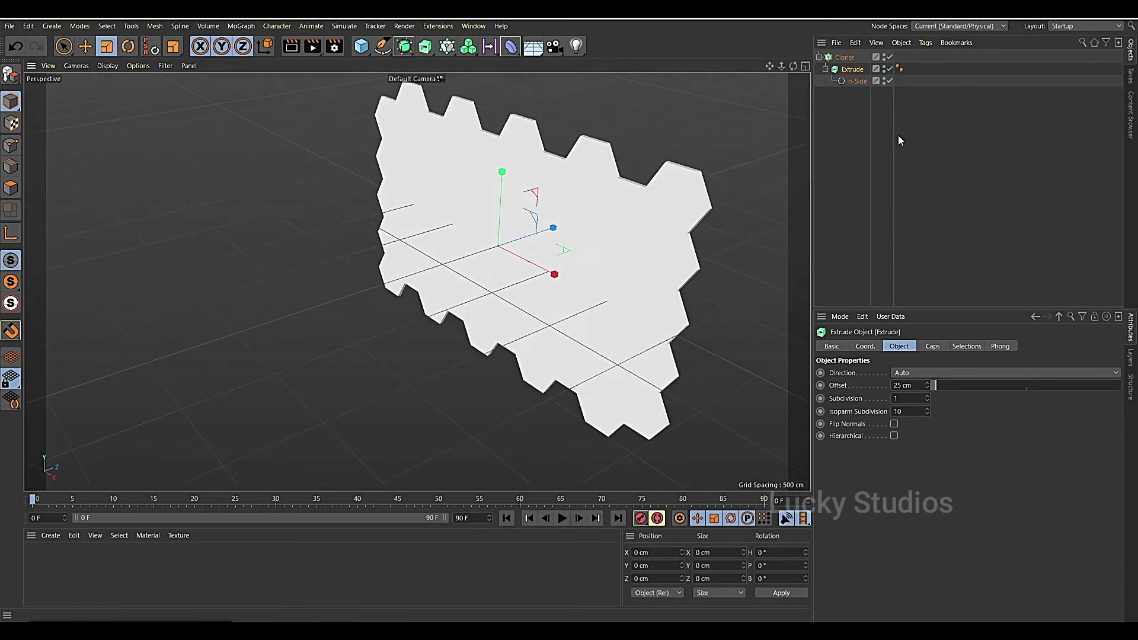
# Space out the honeycomb clones by setting the size width to 331 cm and the size height to 381.41 cm
pyautogui.click(854, 59)
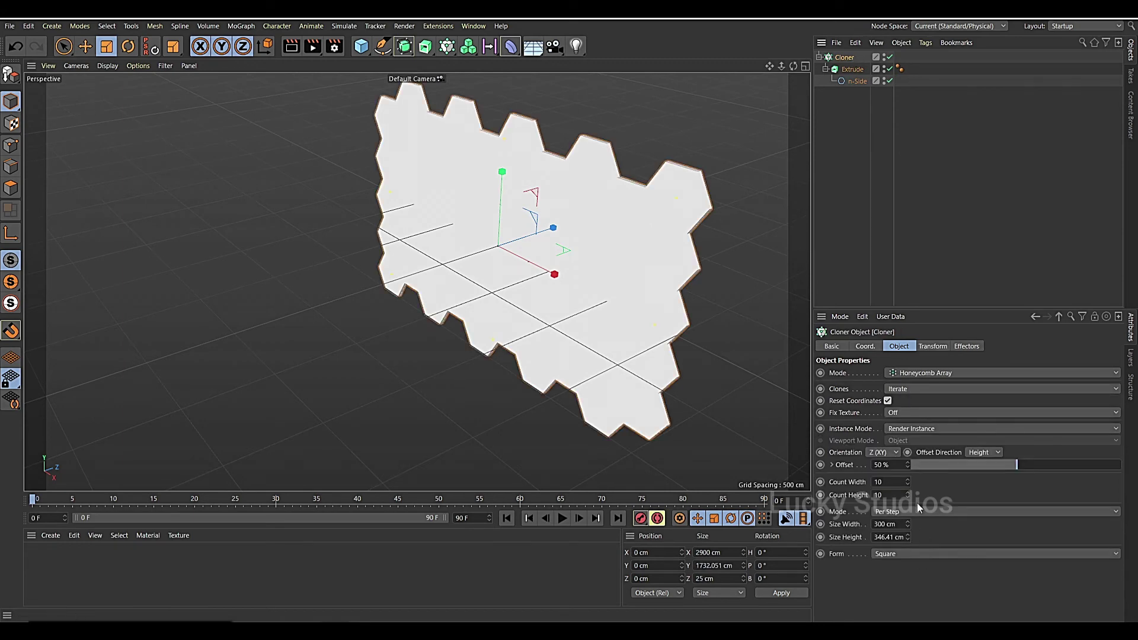
pyautogui.moveTo(908, 481)
pyautogui.mouseDown()
pyautogui.moveTo(907, 468)
pyautogui.moveTo(908, 486)
pyautogui.mouseUp()
pyautogui.hotkey('ctrl', 'z')
pyautogui.moveTo(909, 529)
pyautogui.mouseDown()
pyautogui.moveTo(912, 541)
pyautogui.moveTo(908, 523)
pyautogui.mouseUp()
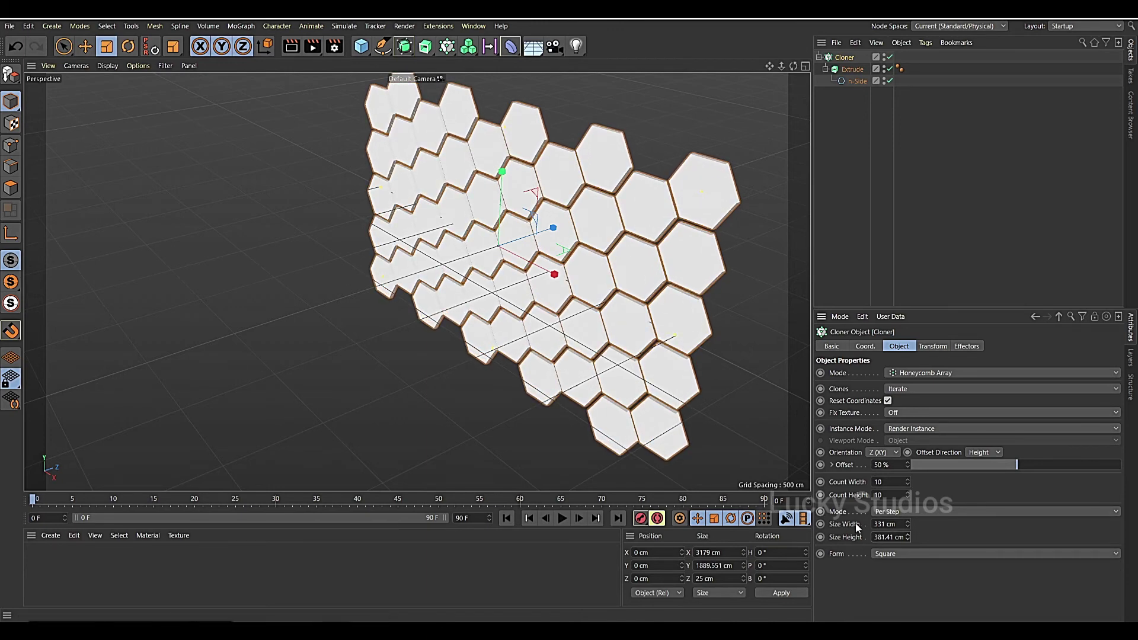
# Set the honeycomb cloner's width count and height count to 20 each and inspect the hexagon wall
pyautogui.scroll(-2, 677, 377)
pyautogui.scroll(-2, 677, 377)
pyautogui.keyDown('alt'); pyautogui.moveTo(721, 413); pyautogui.dragTo(542, 349, button='middle'); pyautogui.keyUp('alt')
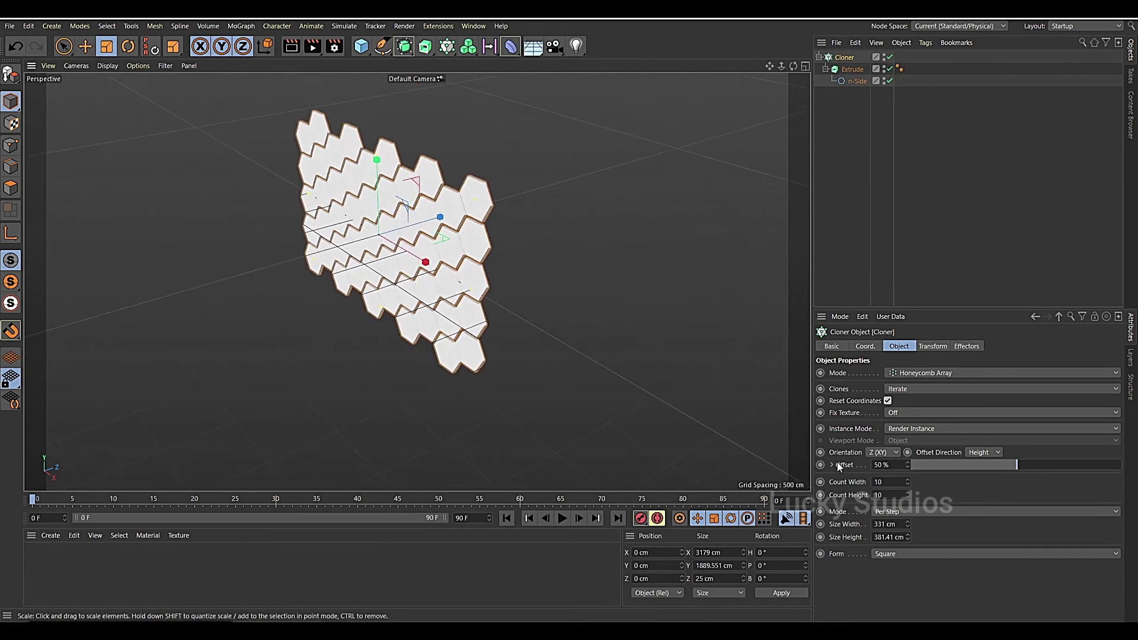
pyautogui.click(895, 483)
pyautogui.write('20')
pyautogui.press('Return')
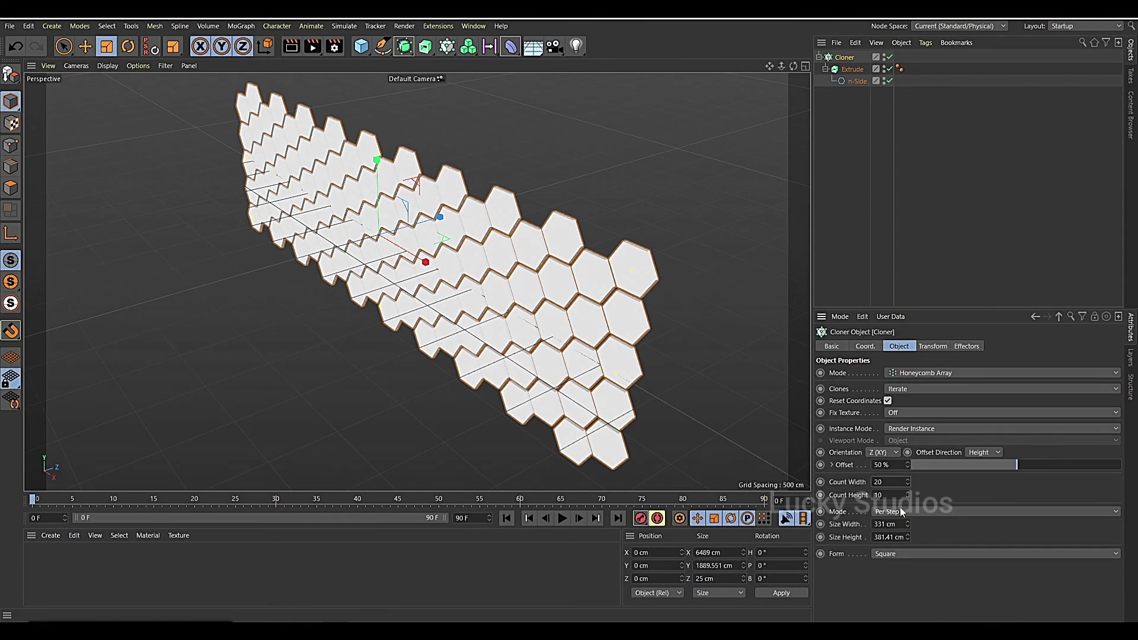
pyautogui.click(889, 495)
pyautogui.write('20')
pyautogui.press('Return')
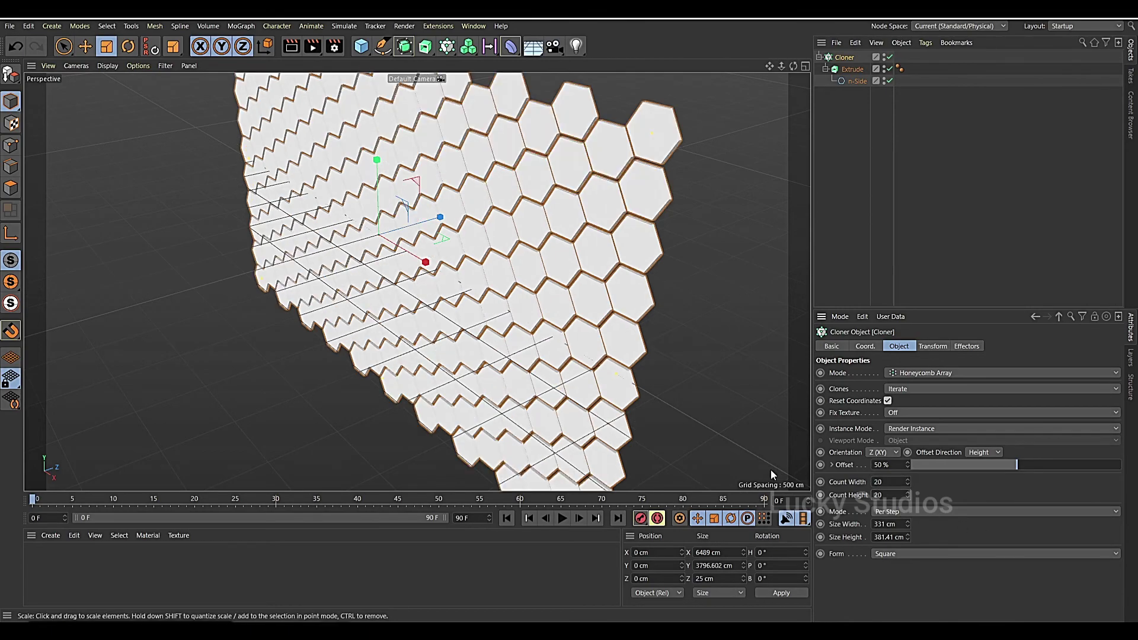
pyautogui.keyDown('alt'); pyautogui.moveTo(436, 294); pyautogui.dragTo(409, 279); pyautogui.keyUp('alt')
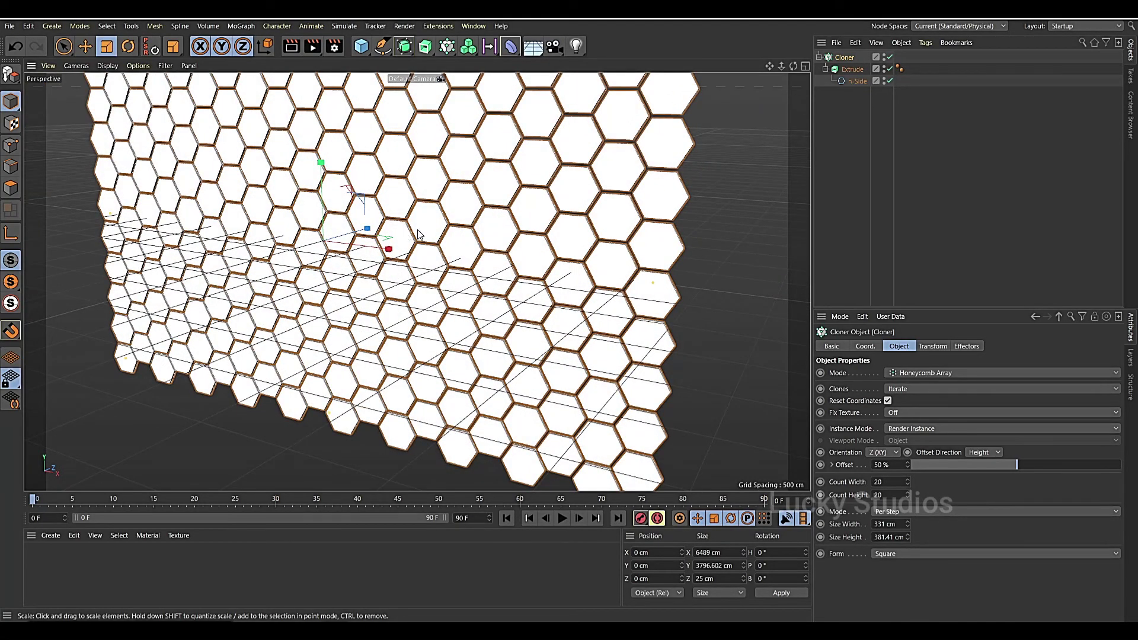
# Open the Cloner's distribution mode choices
pyautogui.click(923, 372)
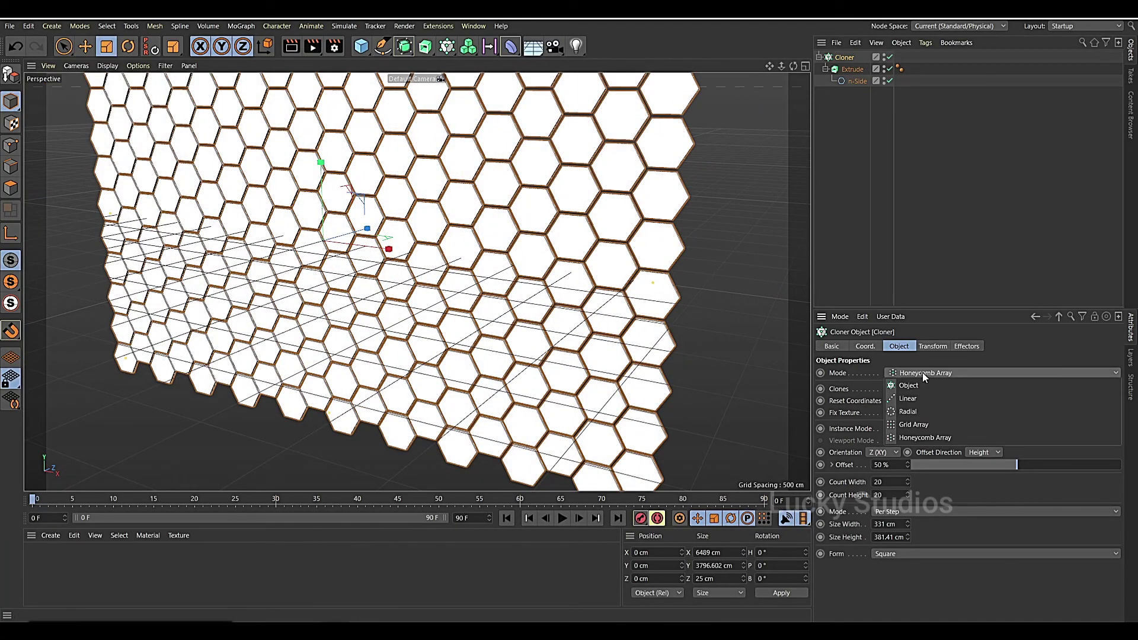